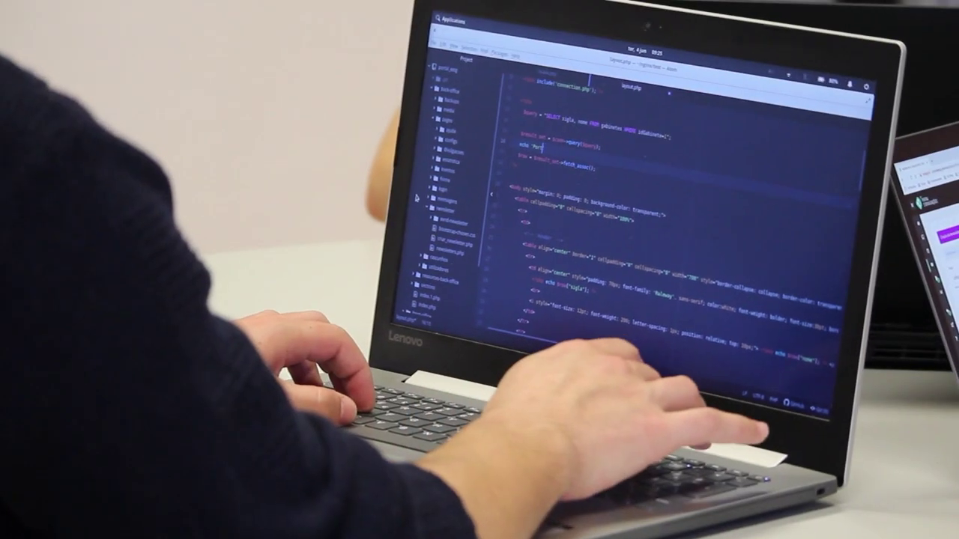
- Scroll down through the lexica.art home gallery of AI images
{"action": "type", "text": "ortug"}
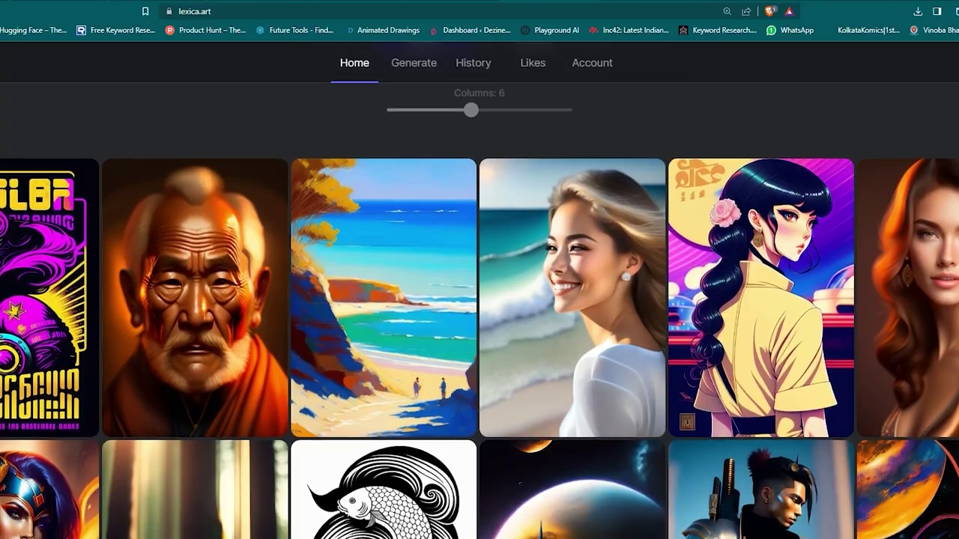
{"action": "scroll", "coordinate": [480, 300], "scroll_direction": "down", "scroll_amount": 1}
{"action": "scroll", "coordinate": [479, 300], "scroll_direction": "down", "scroll_amount": 5}
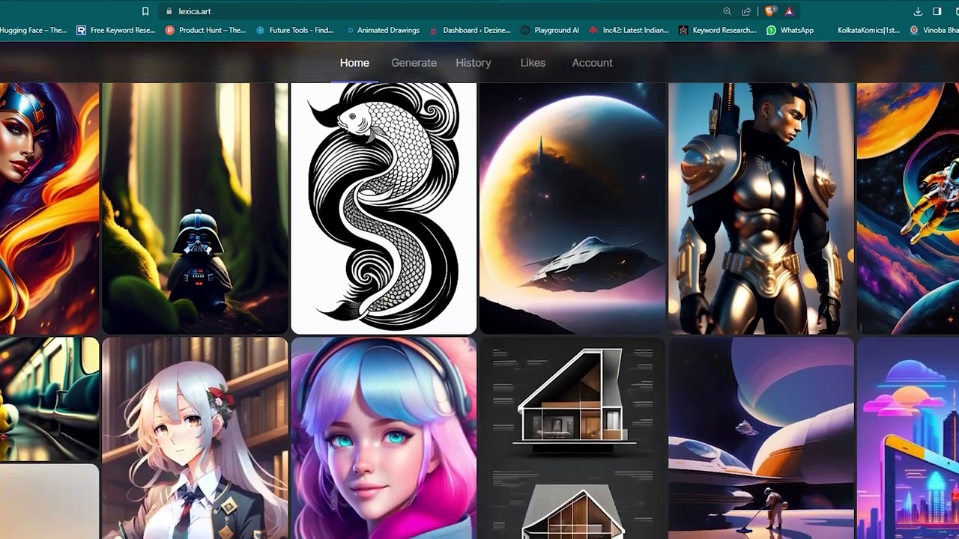
{"action": "scroll", "coordinate": [480, 300], "scroll_direction": "down", "scroll_amount": 5}
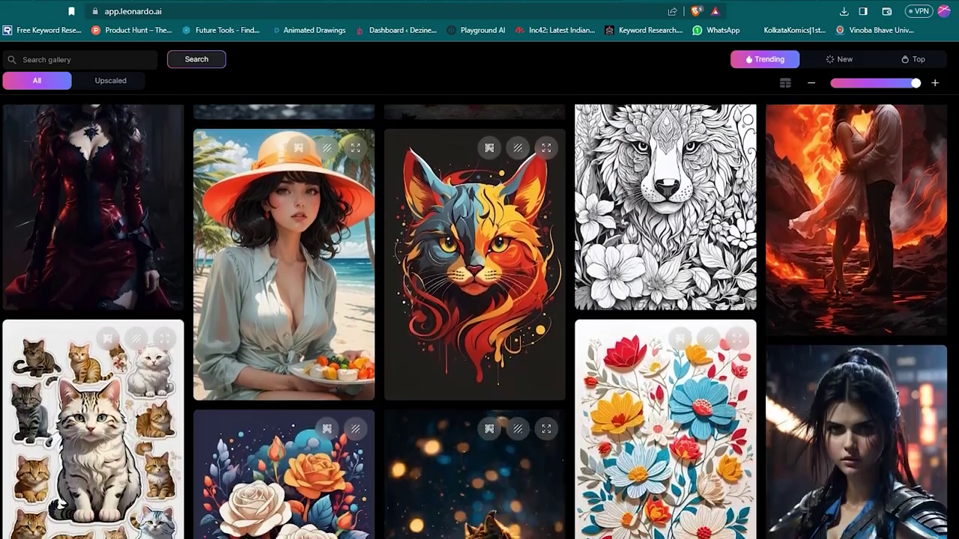
- Scroll Leonardo.ai's Trending gallery down to the planets, twin skulls and red-haired soldier images
{"action": "scroll", "coordinate": [479, 323], "scroll_direction": "down", "scroll_amount": 5}
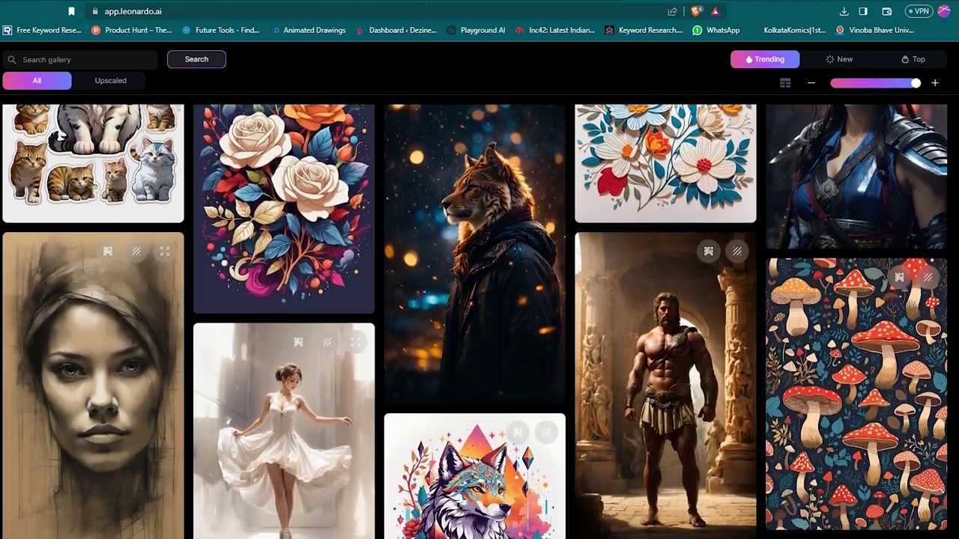
{"action": "scroll", "coordinate": [479, 322], "scroll_direction": "down", "scroll_amount": 3}
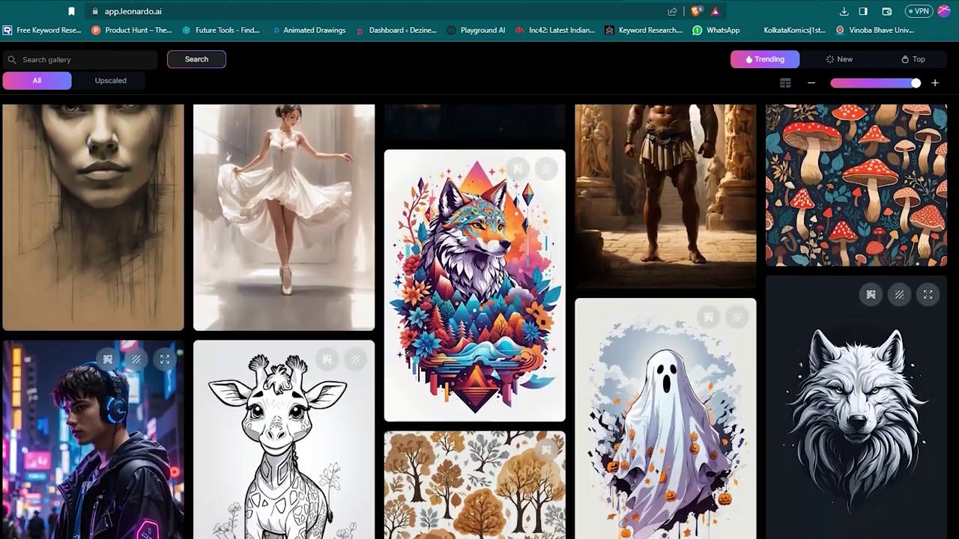
{"action": "scroll", "coordinate": [479, 322], "scroll_direction": "down", "scroll_amount": 5}
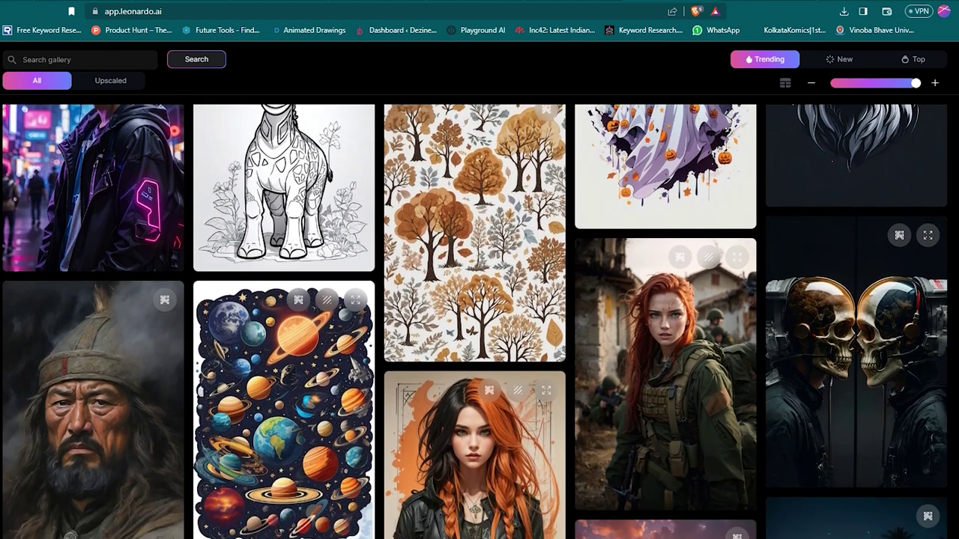
{"action": "scroll", "coordinate": [480, 323], "scroll_direction": "down", "scroll_amount": 3}
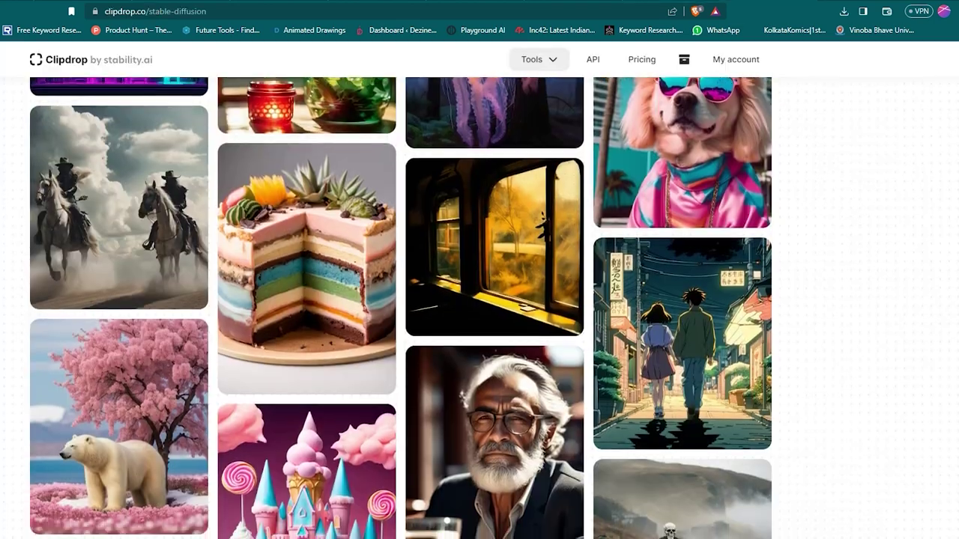
- Browse the Clipdrop Stable Diffusion gallery and select the jellyfish prompt line in the sticky note
{"action": "scroll", "coordinate": [479, 300], "scroll_direction": "down", "scroll_amount": 3}
{"action": "scroll", "coordinate": [479, 299], "scroll_direction": "down", "scroll_amount": 5}
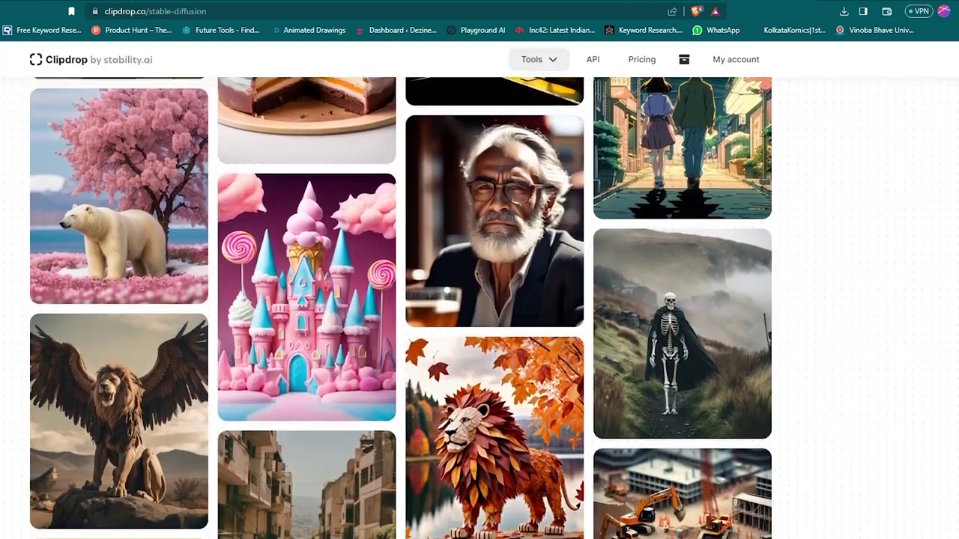
{"action": "scroll", "coordinate": [480, 299], "scroll_direction": "down", "scroll_amount": 8}
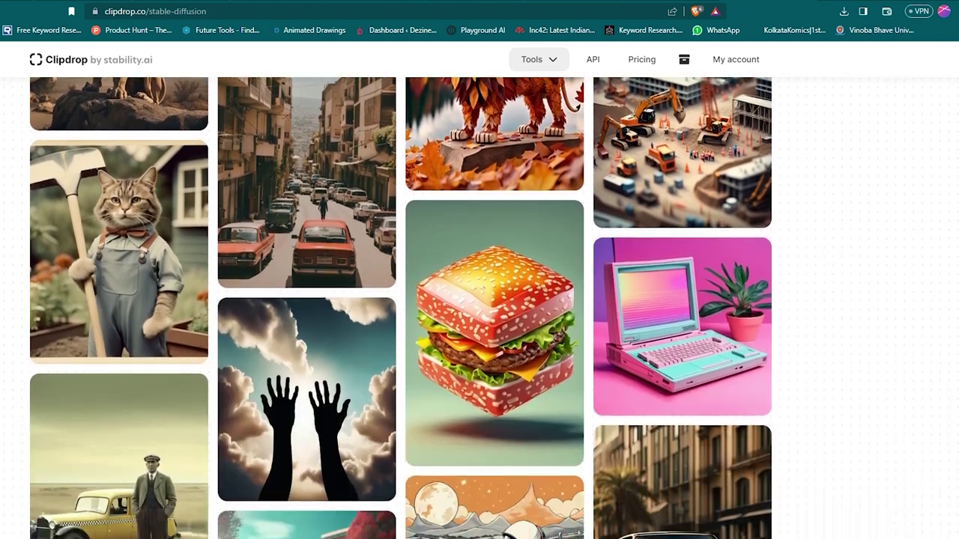
{"action": "scroll", "coordinate": [479, 300], "scroll_direction": "down", "scroll_amount": 6}
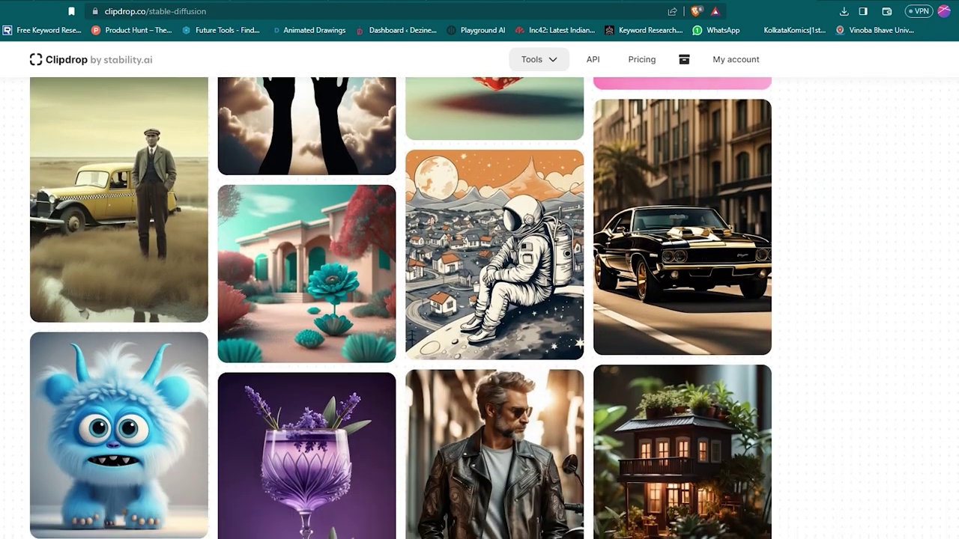
{"action": "scroll", "coordinate": [480, 300], "scroll_direction": "down", "scroll_amount": 1}
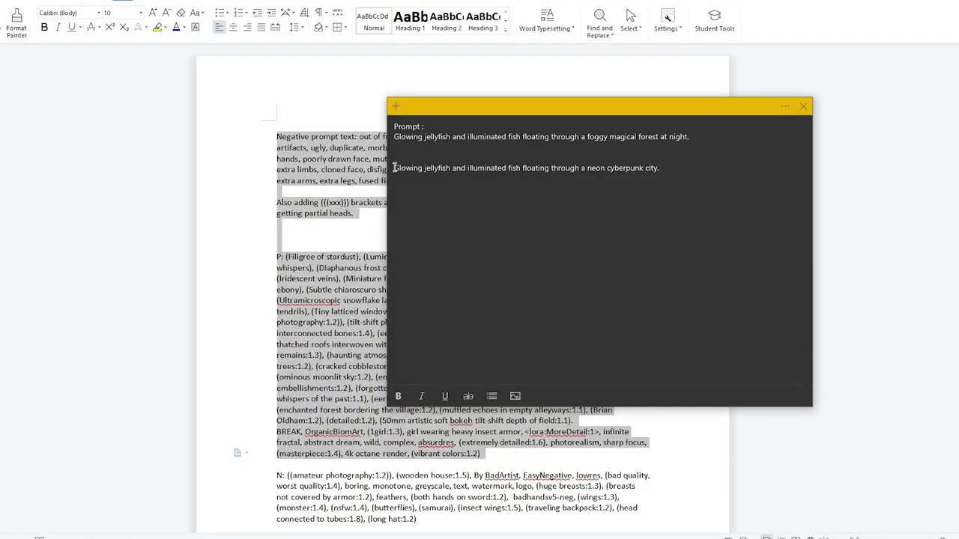
{"action": "triple_click", "coordinate": [395, 168]}
{"action": "key", "text": "ctrl+c"}
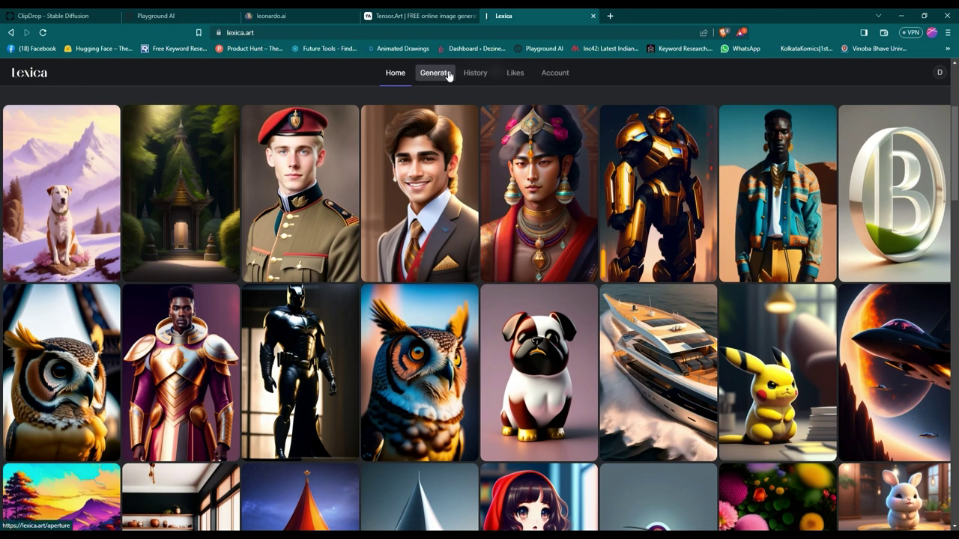
- Generate Lexica images at 1024 × 1024 from the pasted neon cyberpunk jellyfish prompt
{"action": "left_click", "coordinate": [449, 76]}
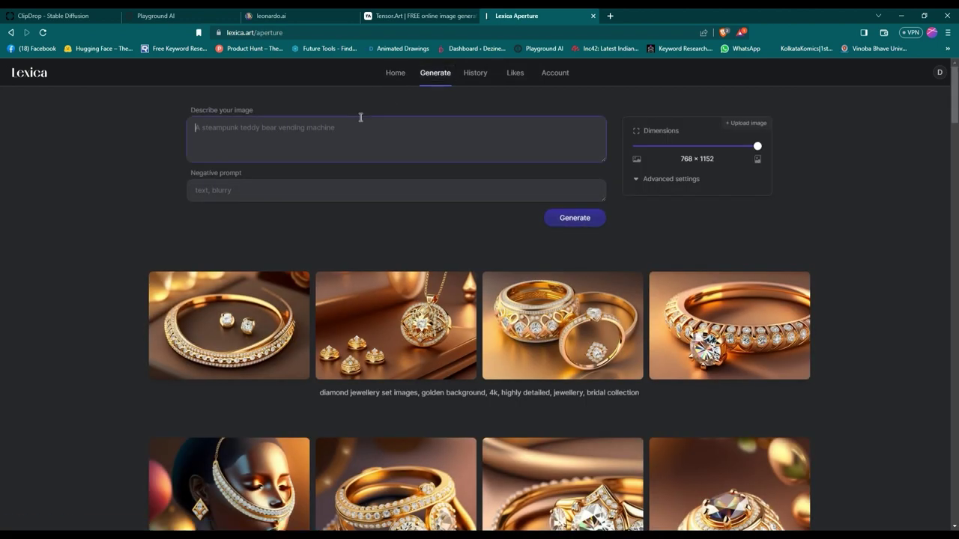
{"action": "key", "text": "ctrl+v"}
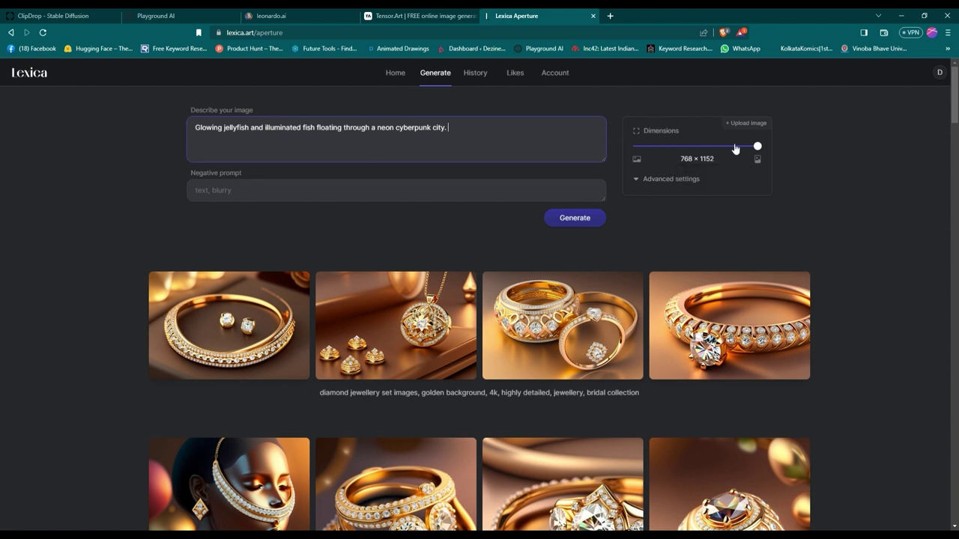
{"action": "mouse_move", "coordinate": [641, 152]}
{"action": "left_click", "coordinate": [639, 147]}
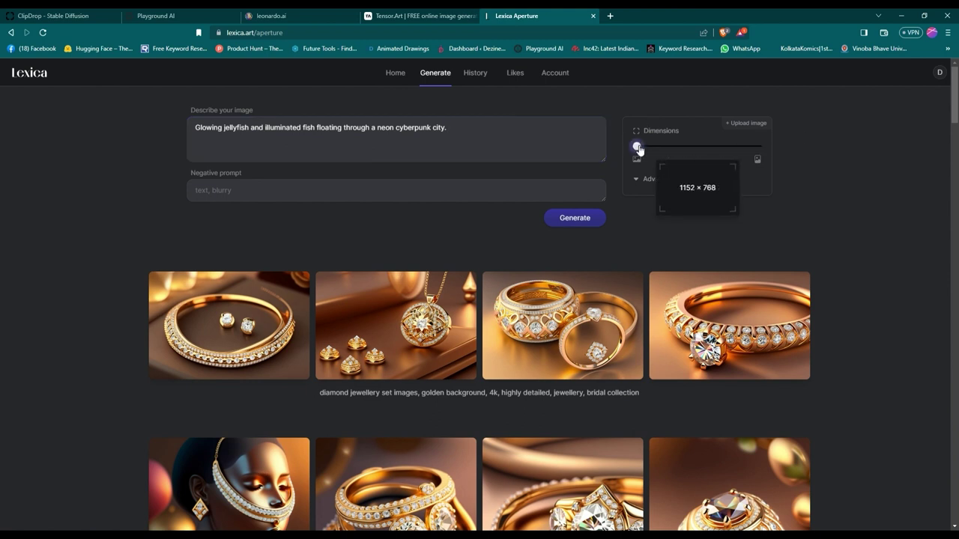
{"action": "left_click_drag", "start_coordinate": [639, 148], "coordinate": [696, 146]}
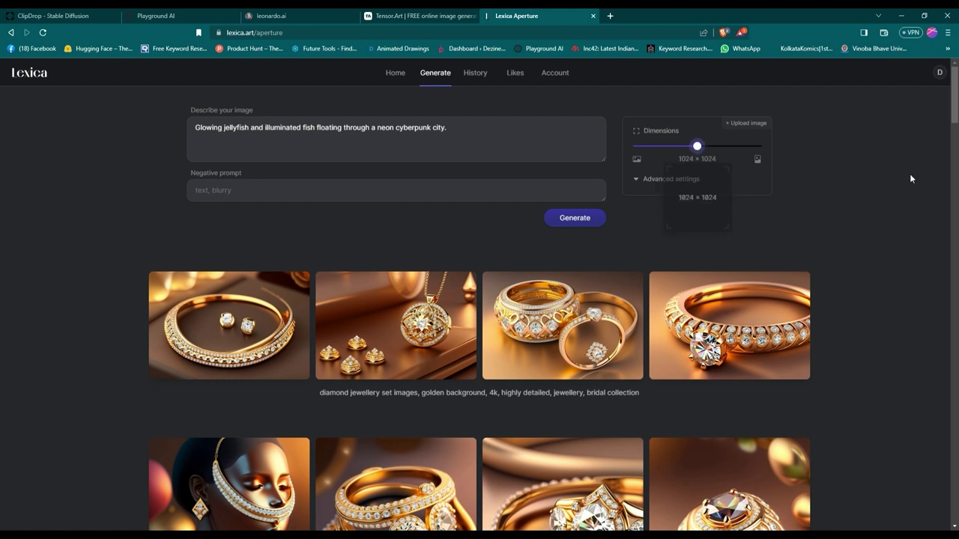
{"action": "left_click", "coordinate": [586, 219]}
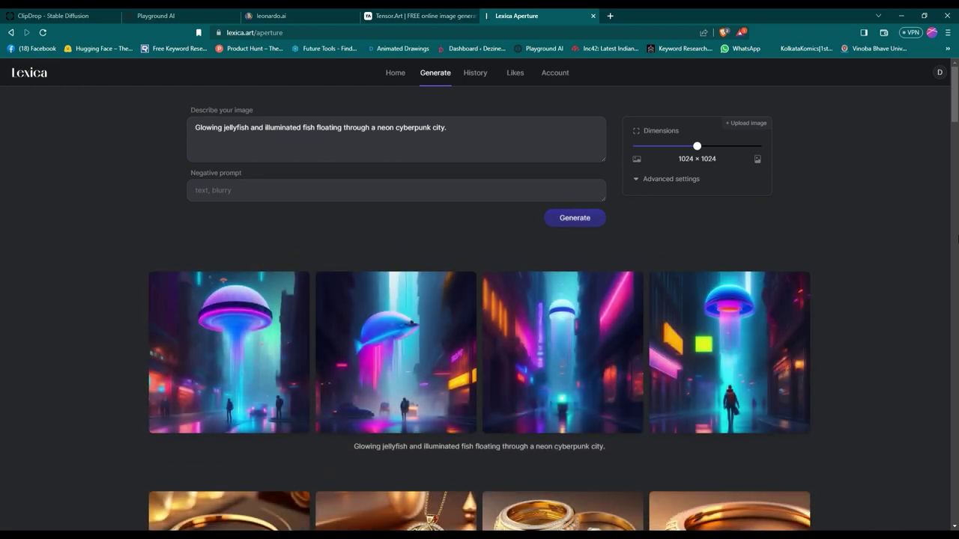
- View the fourth, second and third jellyfish results enlarged, then move to Tensor.Art
{"action": "mouse_move", "coordinate": [720, 356]}
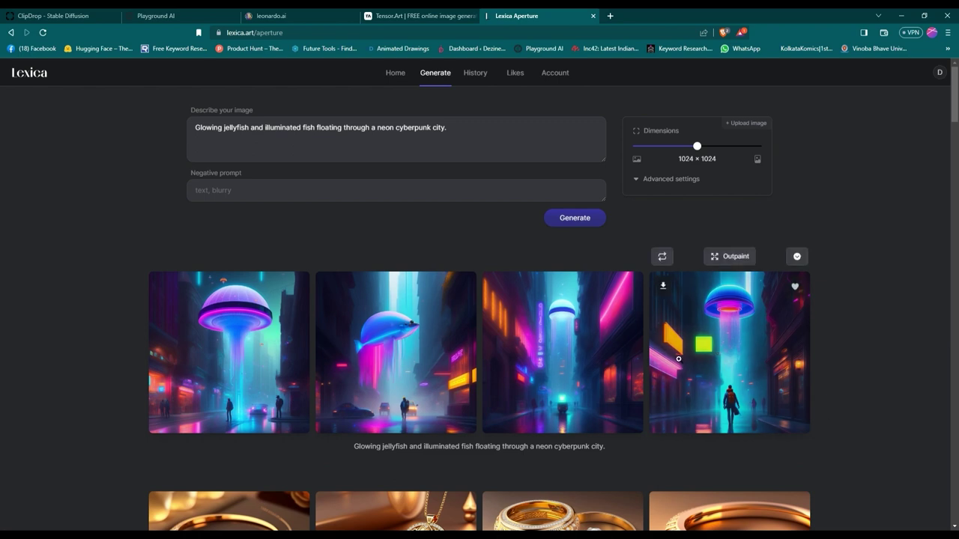
{"action": "mouse_move", "coordinate": [433, 360]}
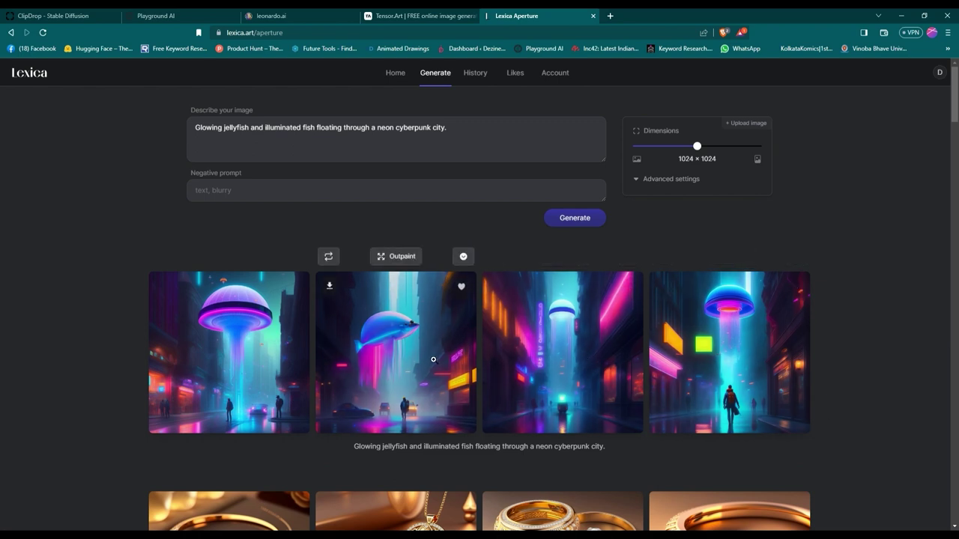
{"action": "left_click", "coordinate": [483, 307]}
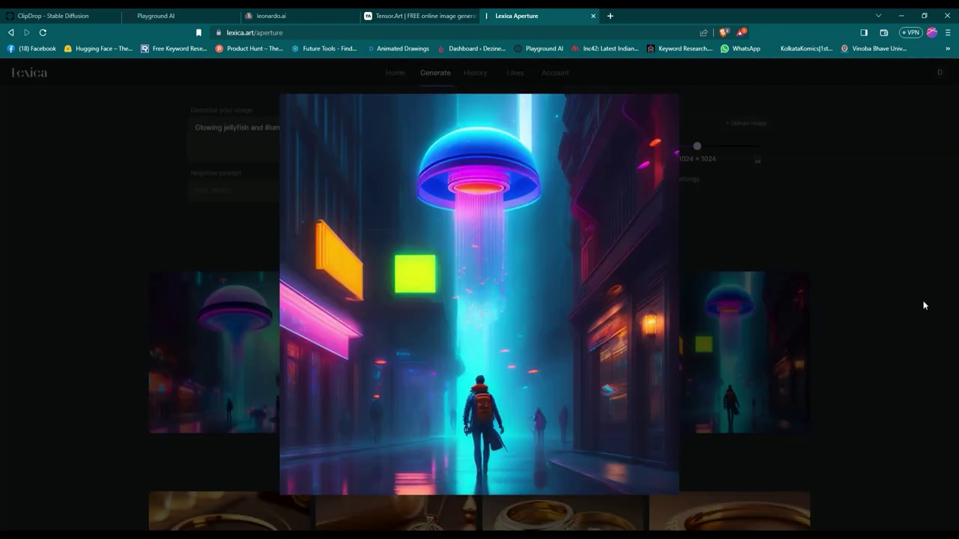
{"action": "left_click", "coordinate": [872, 304]}
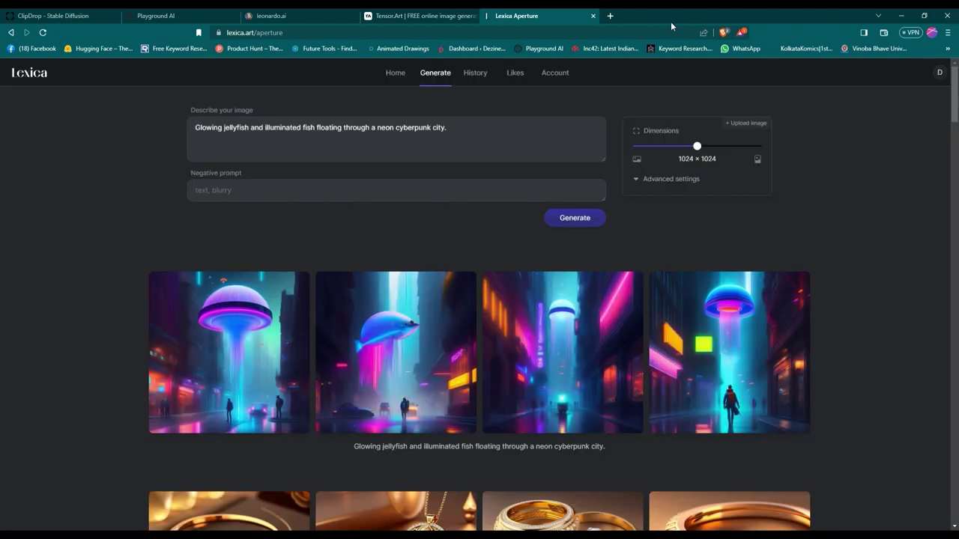
{"action": "left_click", "coordinate": [420, 339]}
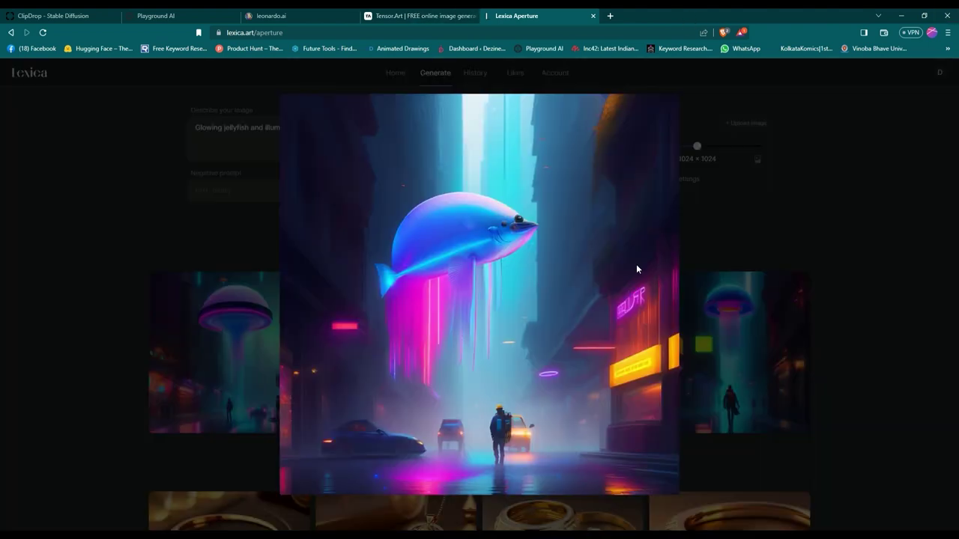
{"action": "left_click", "coordinate": [727, 255]}
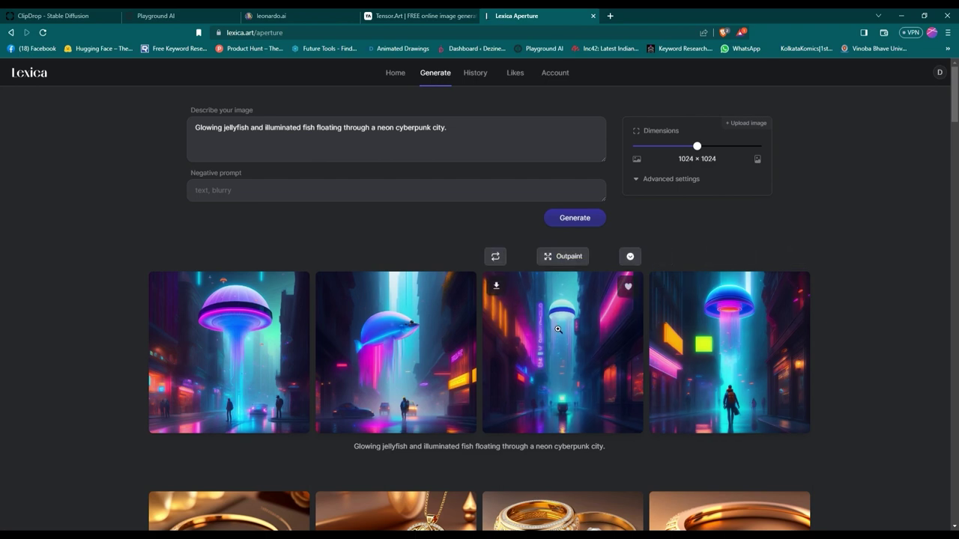
{"action": "left_click", "coordinate": [558, 330]}
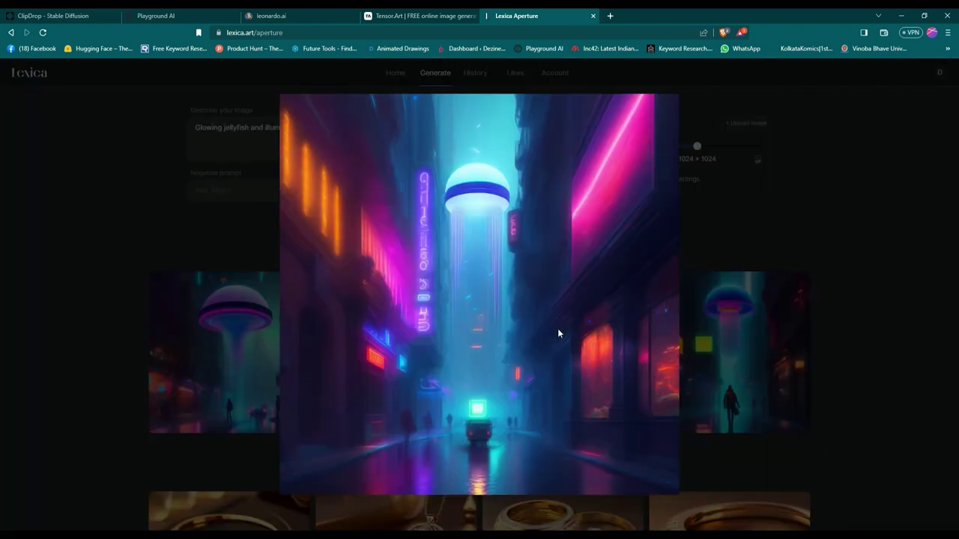
{"action": "key", "text": "ctrl+shift+Tab"}
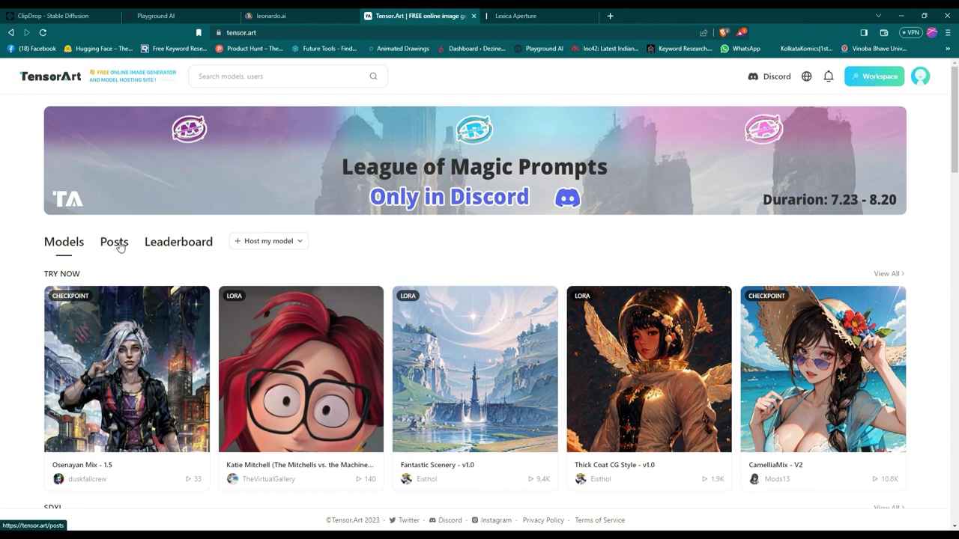
- Peek at the leaderboard, scroll the Models catalogue, return to the top and open the workspace
{"action": "left_click", "coordinate": [168, 246]}
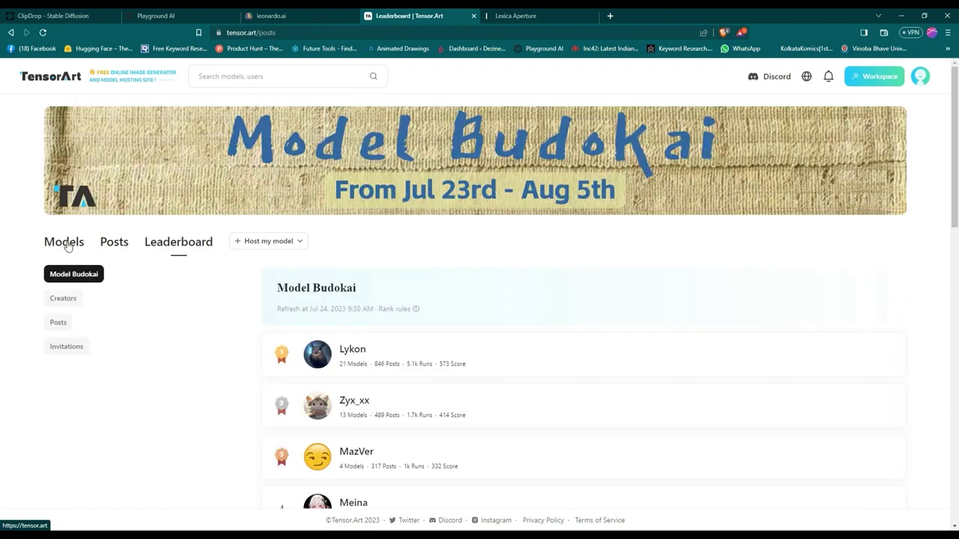
{"action": "left_click", "coordinate": [67, 245]}
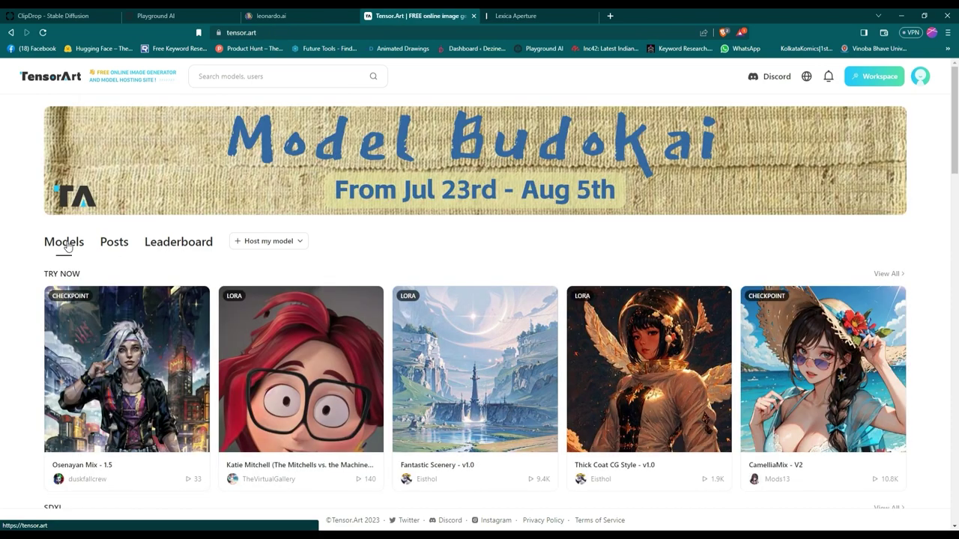
{"action": "scroll", "coordinate": [77, 362], "scroll_direction": "down", "scroll_amount": 3}
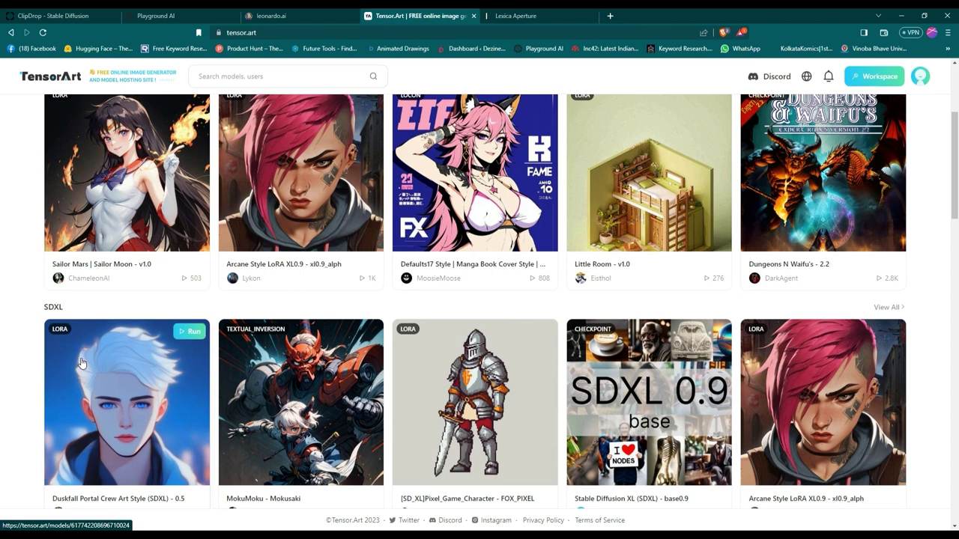
{"action": "scroll", "coordinate": [81, 363], "scroll_direction": "down", "scroll_amount": 2}
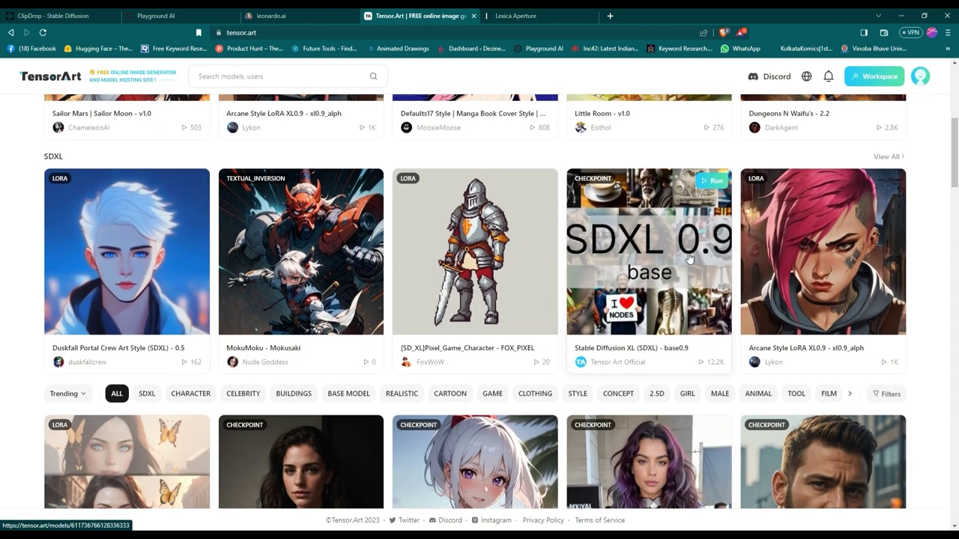
{"action": "scroll", "coordinate": [449, 400], "scroll_direction": "down", "scroll_amount": 3}
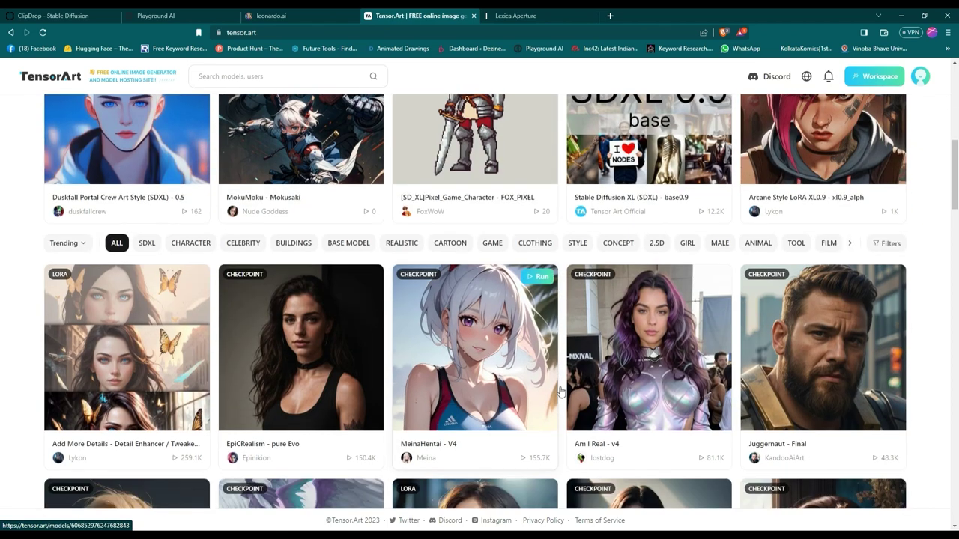
{"action": "scroll", "coordinate": [851, 375], "scroll_direction": "down", "scroll_amount": 2}
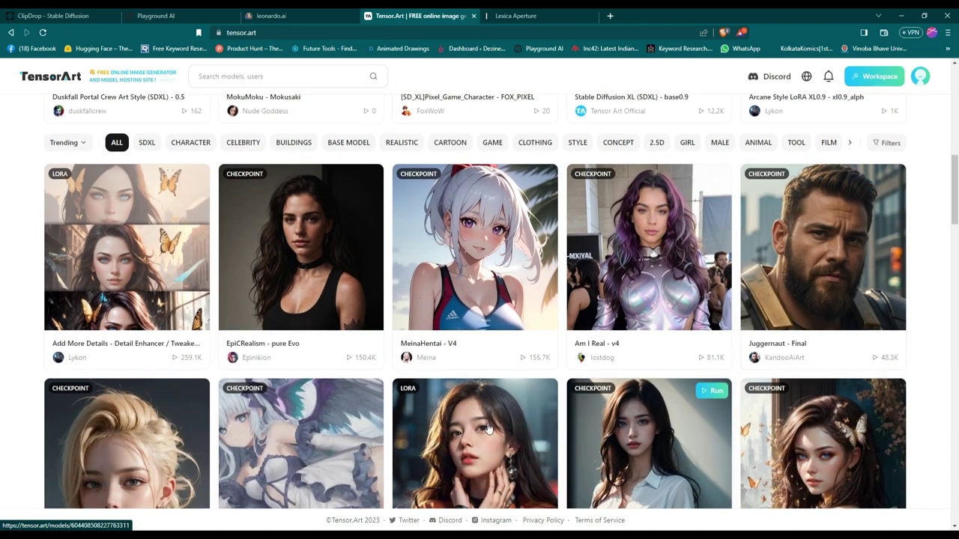
{"action": "scroll", "coordinate": [719, 431], "scroll_direction": "down", "scroll_amount": 2}
{"action": "scroll", "coordinate": [484, 429], "scroll_direction": "down", "scroll_amount": 2}
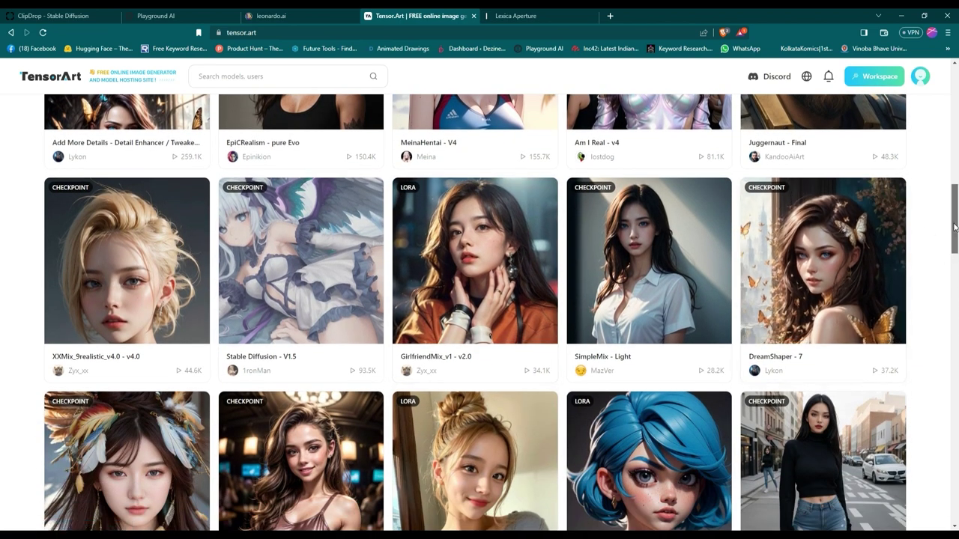
{"action": "left_click_drag", "start_coordinate": [955, 189], "coordinate": [957, 72]}
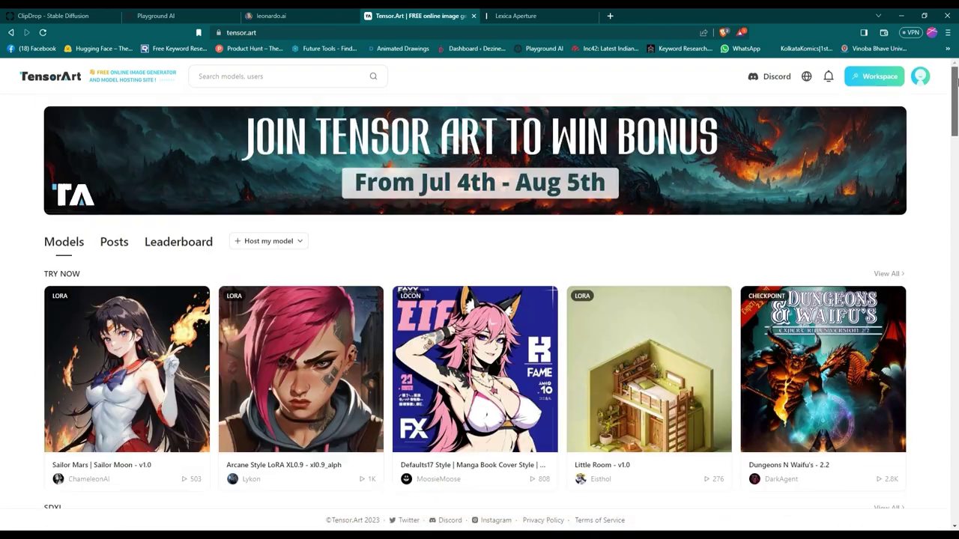
{"action": "left_click", "coordinate": [876, 77]}
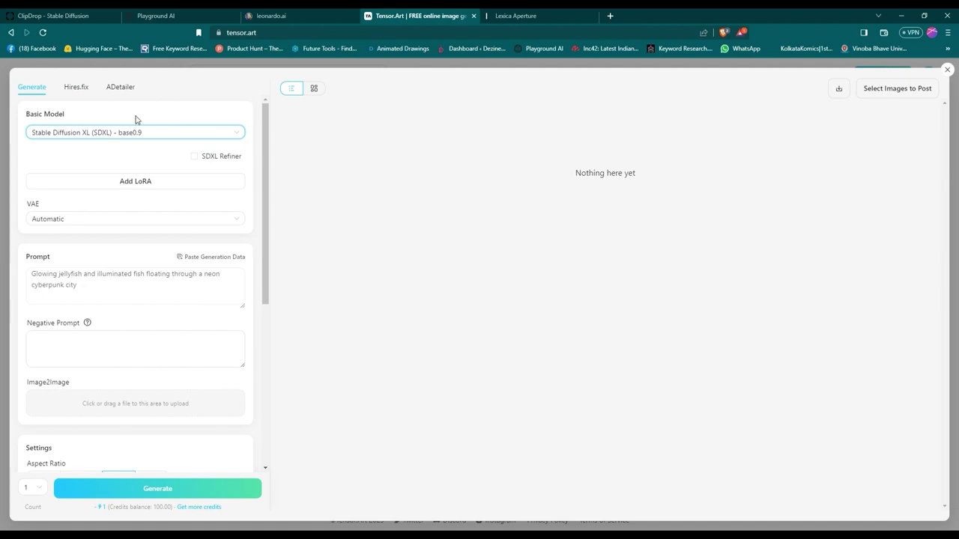
- Choose Stable Diffusion XL base0.9 as the basic model and finish the jellyfish prompt with a full stop
{"action": "left_click", "coordinate": [148, 135]}
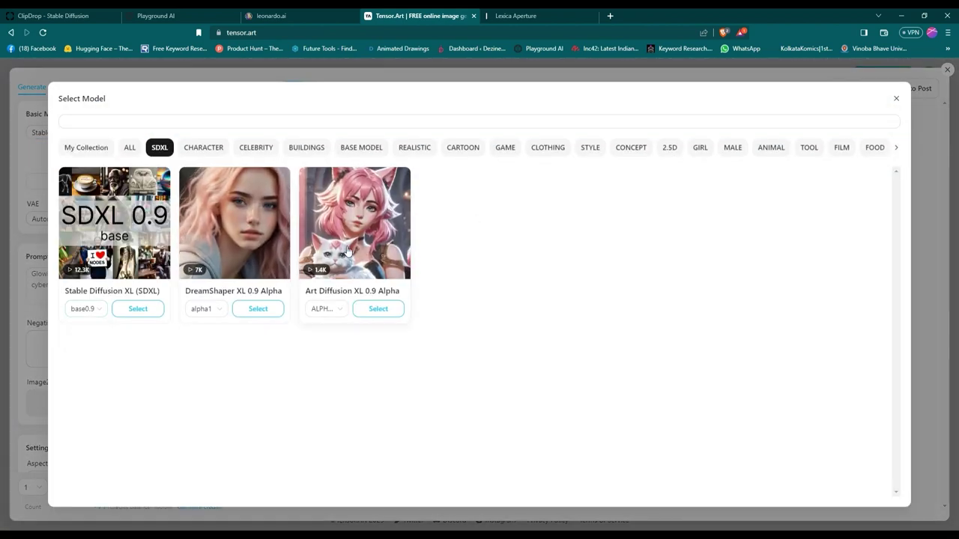
{"action": "left_click", "coordinate": [140, 309]}
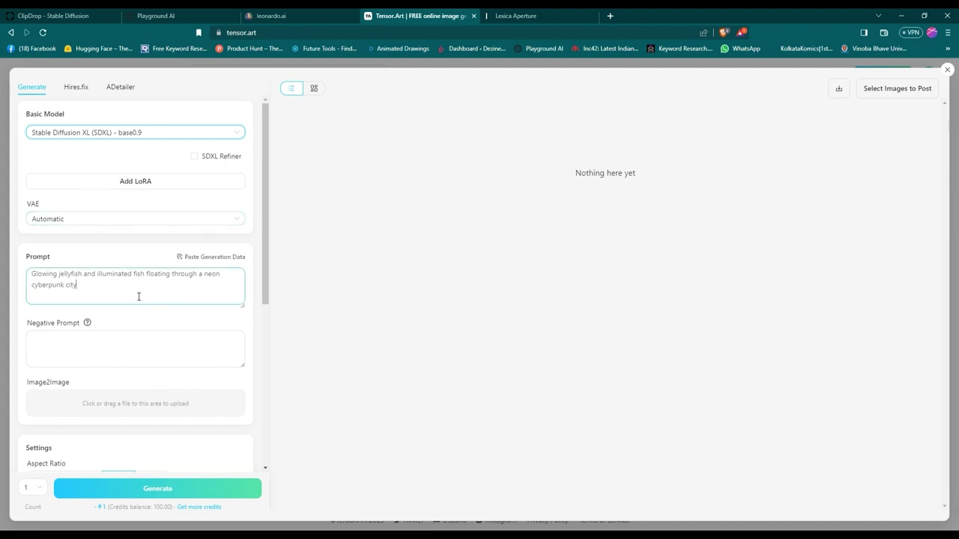
{"action": "left_click_drag", "start_coordinate": [138, 297], "coordinate": [21, 280]}
{"action": "key", "text": "ctrl+v"}
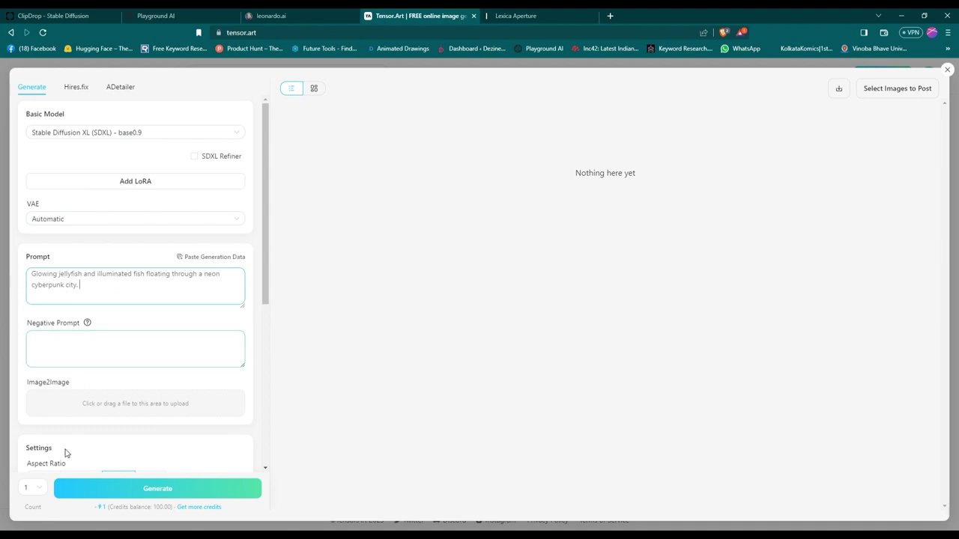
- Set Sampling Steps to 30 and generate the jellyfish image
{"action": "scroll", "coordinate": [67, 450], "scroll_direction": "down", "scroll_amount": 2}
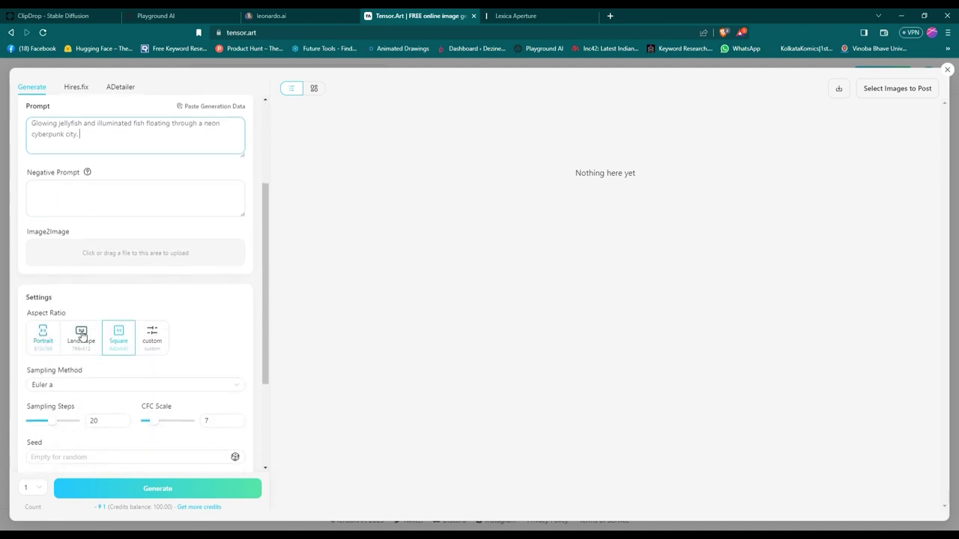
{"action": "scroll", "coordinate": [105, 347], "scroll_direction": "down", "scroll_amount": 1}
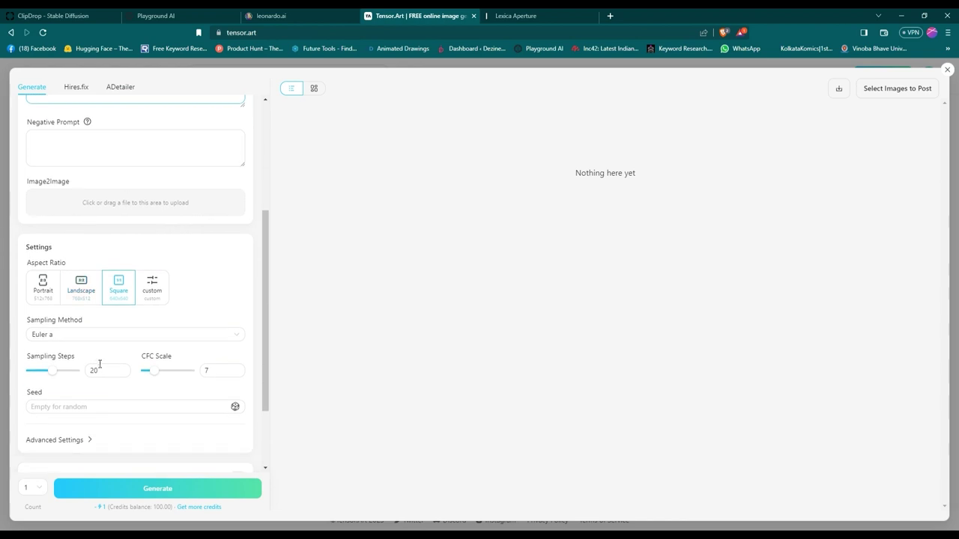
{"action": "left_click", "coordinate": [102, 371]}
{"action": "left_click_drag", "start_coordinate": [105, 370], "coordinate": [83, 374]}
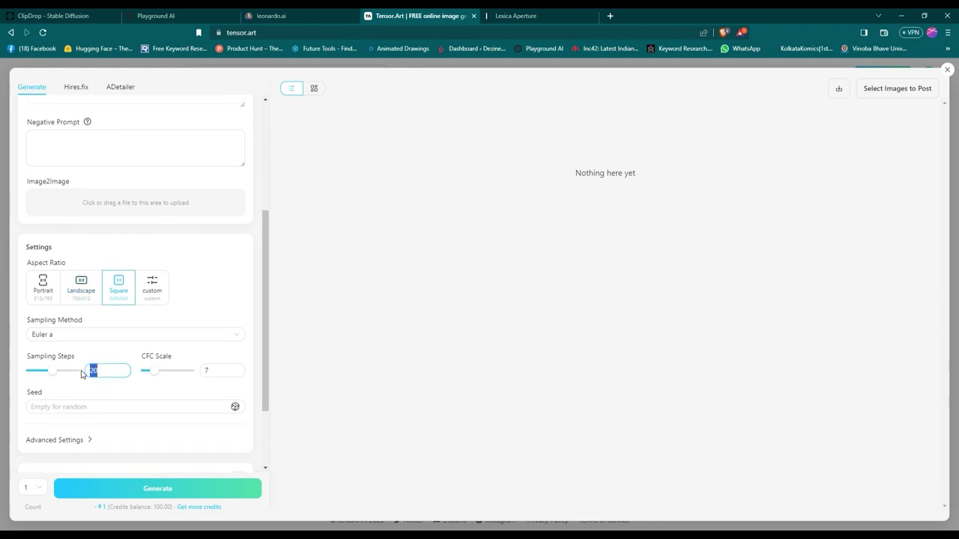
{"action": "type", "text": "56"}
{"action": "left_click", "coordinate": [130, 391]}
{"action": "left_click_drag", "start_coordinate": [111, 375], "coordinate": [77, 374]}
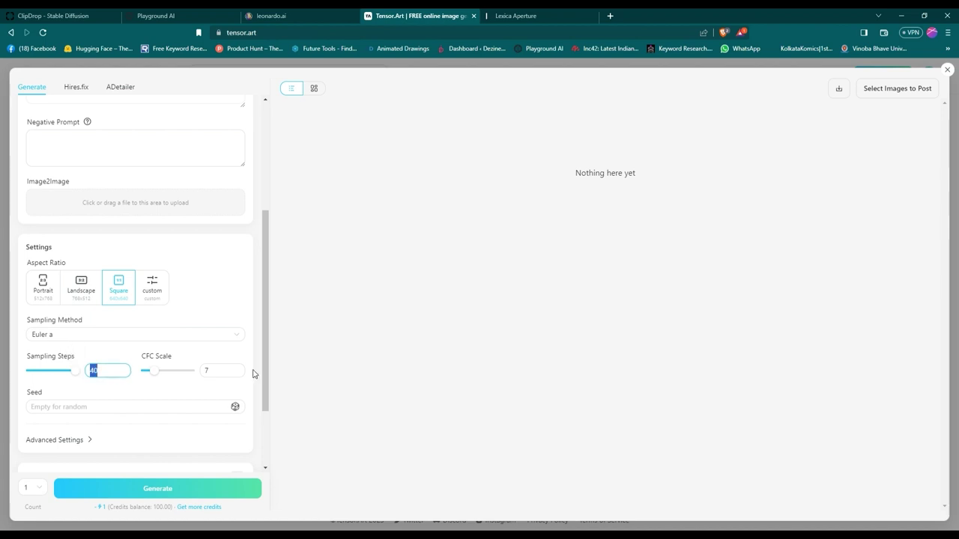
{"action": "type", "text": "30"}
{"action": "scroll", "coordinate": [225, 389], "scroll_direction": "up", "scroll_amount": 3}
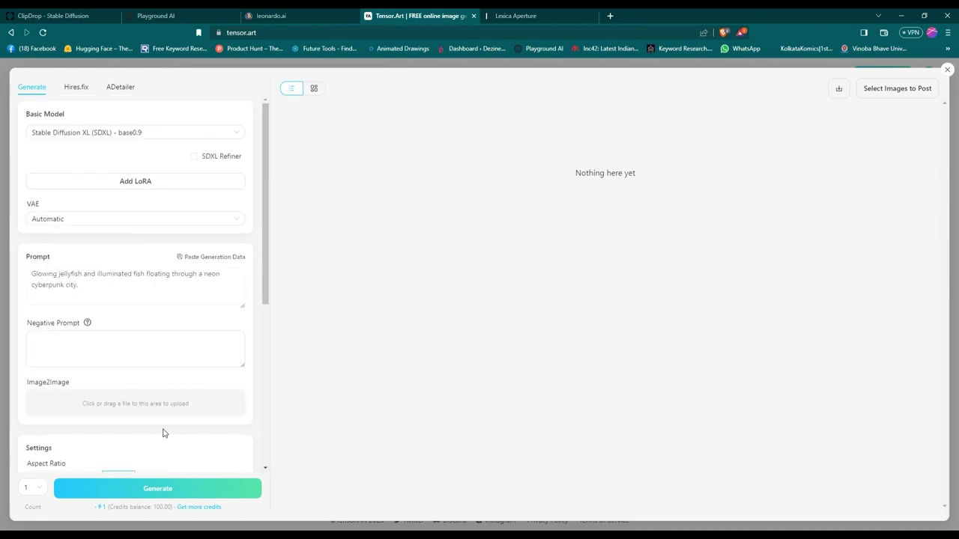
{"action": "left_click", "coordinate": [169, 490]}
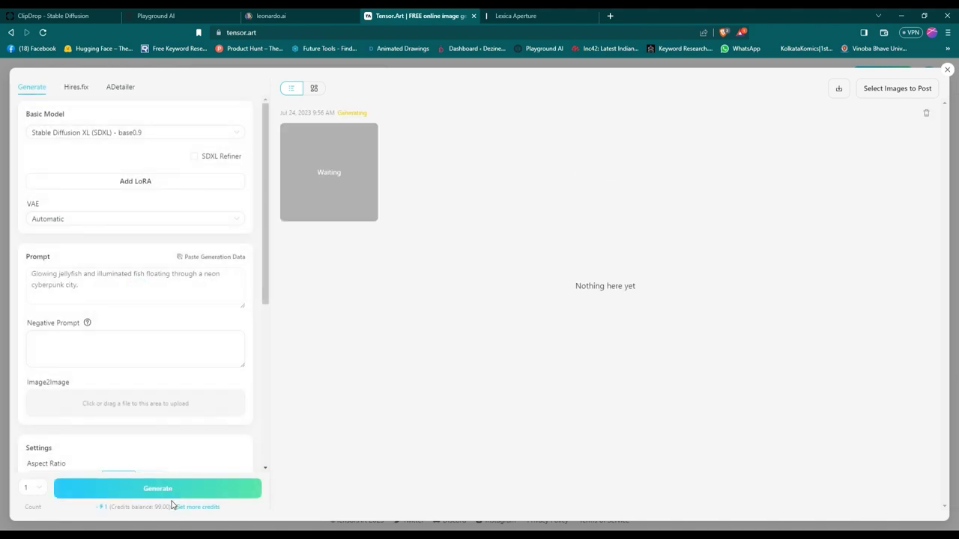
{"action": "left_click", "coordinate": [299, 12]}
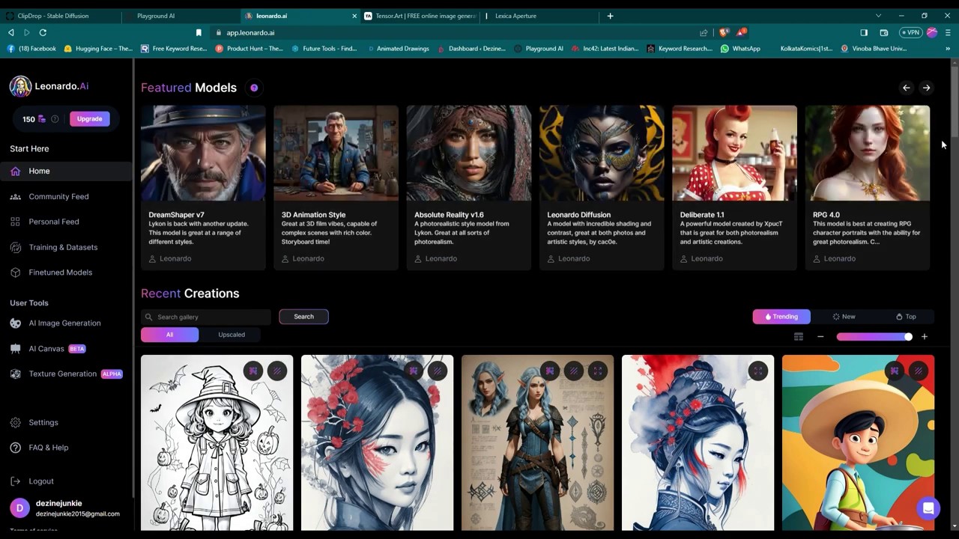
- Page forward through Leonardo.Ai's Featured Models carousel ten times
{"action": "left_click", "coordinate": [926, 88]}
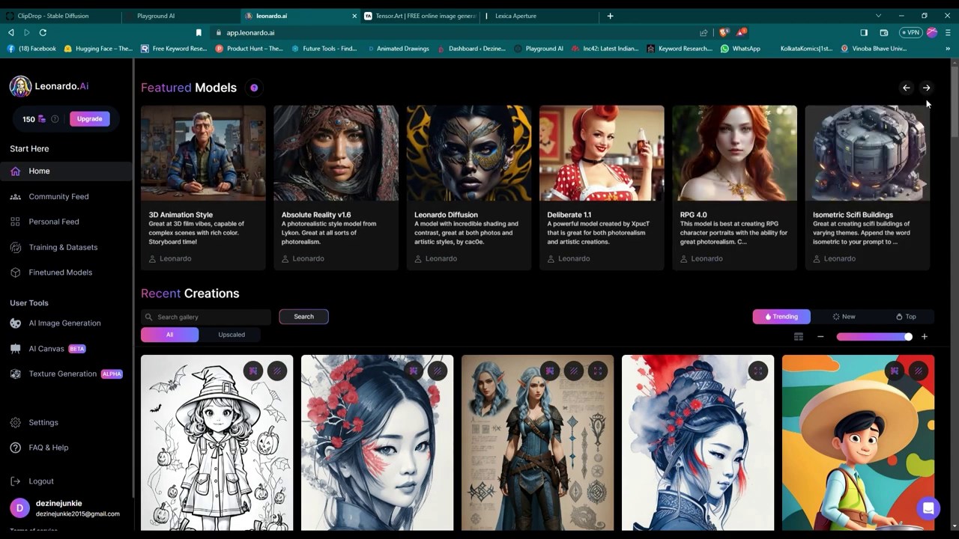
{"action": "left_click", "coordinate": [930, 89]}
{"action": "left_click", "coordinate": [927, 89]}
{"action": "left_click", "coordinate": [927, 89]}
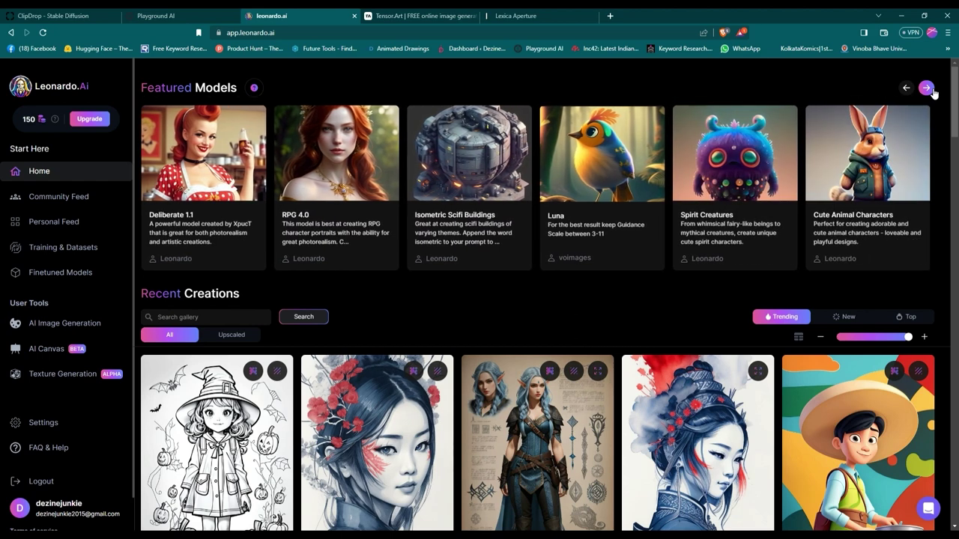
{"action": "left_click", "coordinate": [927, 88]}
{"action": "left_click", "coordinate": [927, 89]}
{"action": "left_click", "coordinate": [926, 88]}
{"action": "left_click", "coordinate": [927, 88]}
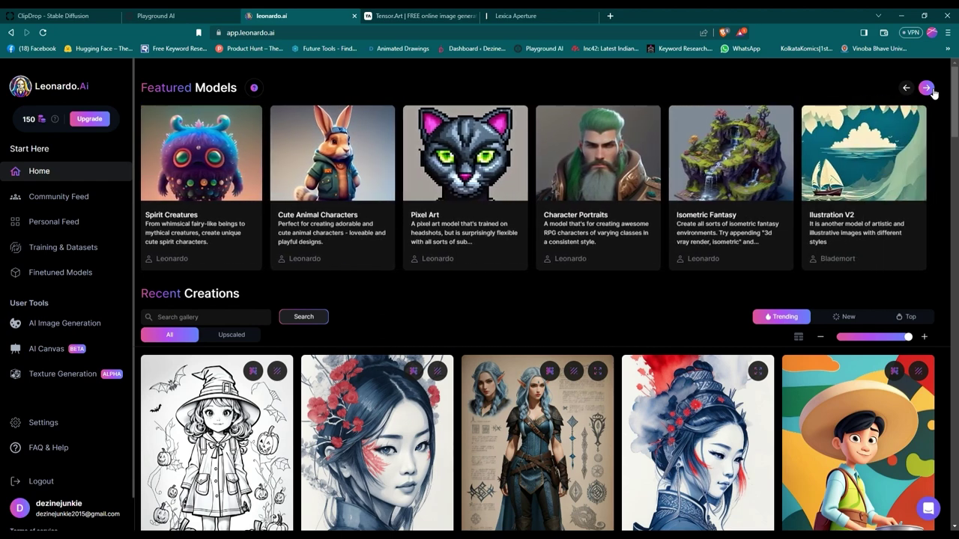
{"action": "left_click", "coordinate": [927, 88]}
{"action": "left_click", "coordinate": [927, 88]}
{"action": "left_click", "coordinate": [927, 89]}
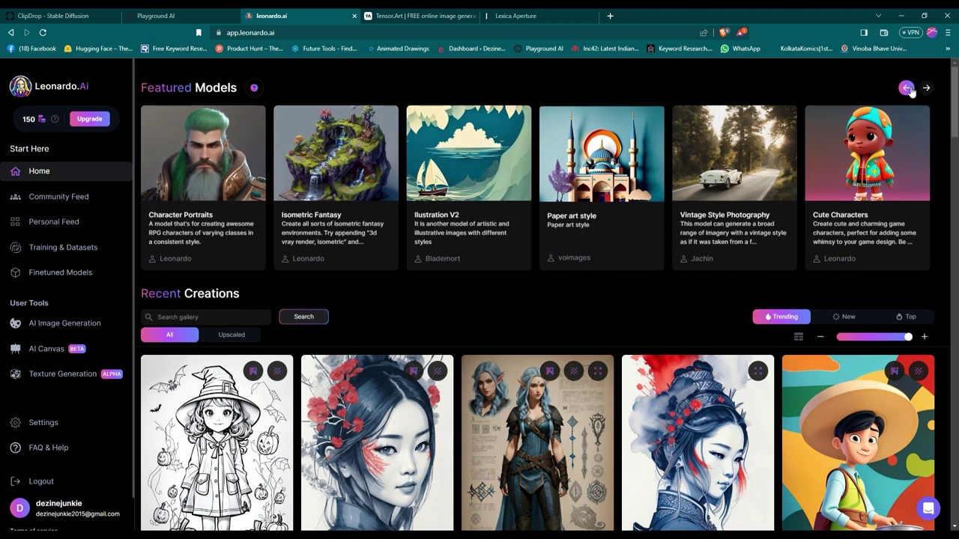
- Page the carousel back to the start and open the DreamShaper v7 model details
{"action": "left_click", "coordinate": [907, 89]}
{"action": "left_click", "coordinate": [907, 89]}
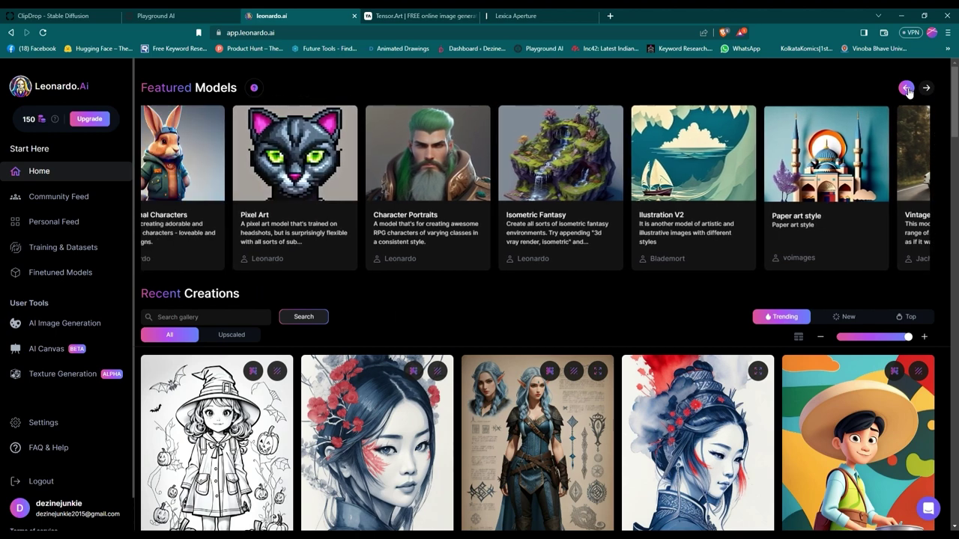
{"action": "left_click", "coordinate": [907, 88]}
{"action": "left_click", "coordinate": [907, 88]}
{"action": "left_click", "coordinate": [908, 88]}
{"action": "left_click", "coordinate": [907, 88]}
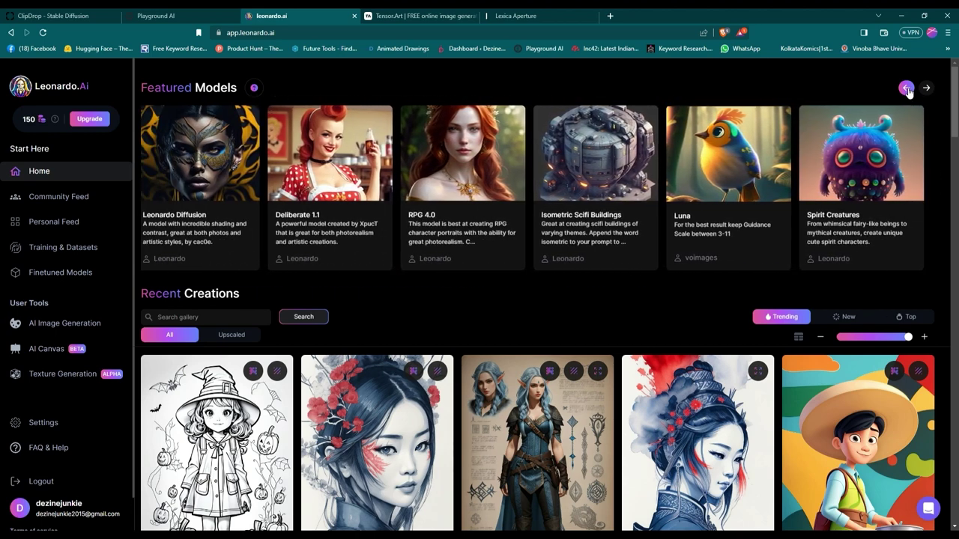
{"action": "left_click", "coordinate": [907, 88]}
{"action": "left_click", "coordinate": [908, 89]}
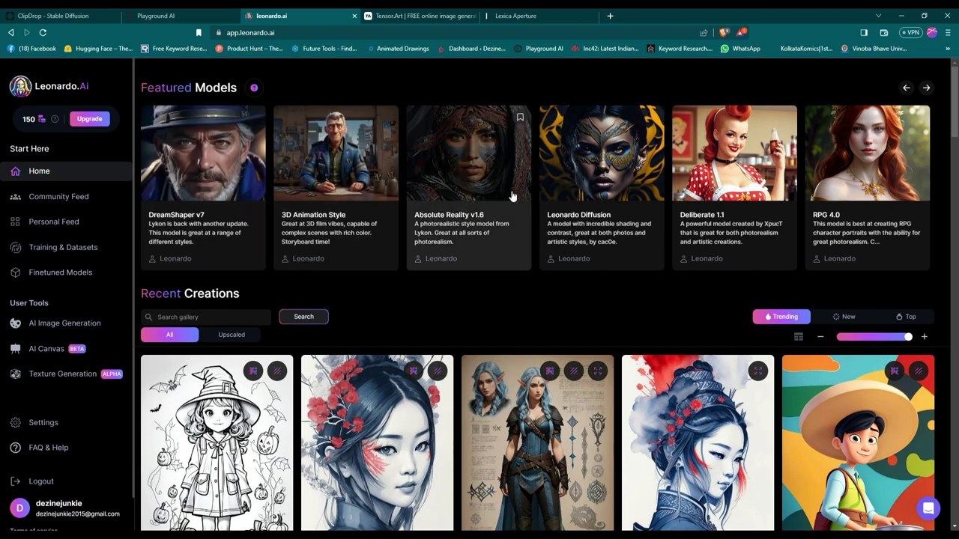
{"action": "left_click", "coordinate": [189, 171]}
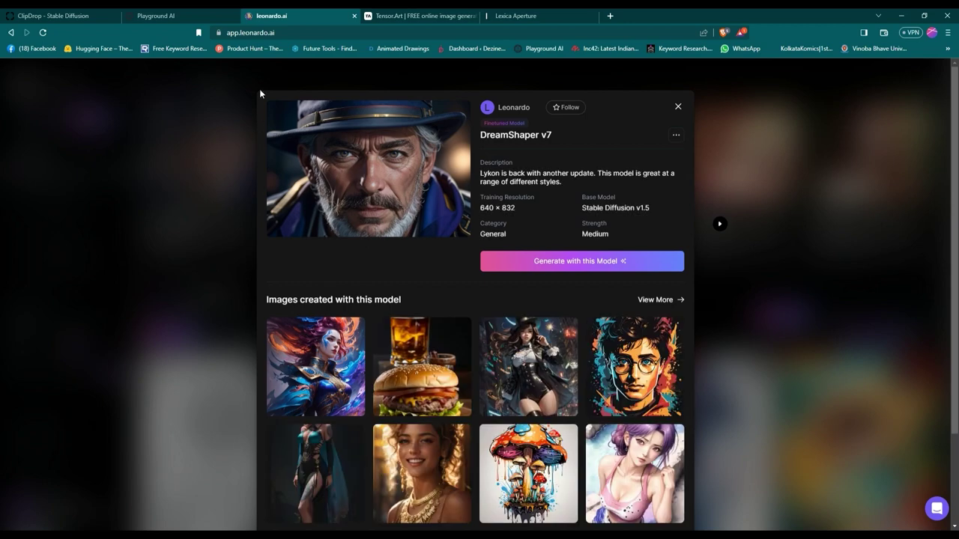
- Generate four 640 × 832 DreamShaper v7 images from the unchanged jellyfish prompt
{"action": "left_click", "coordinate": [572, 264]}
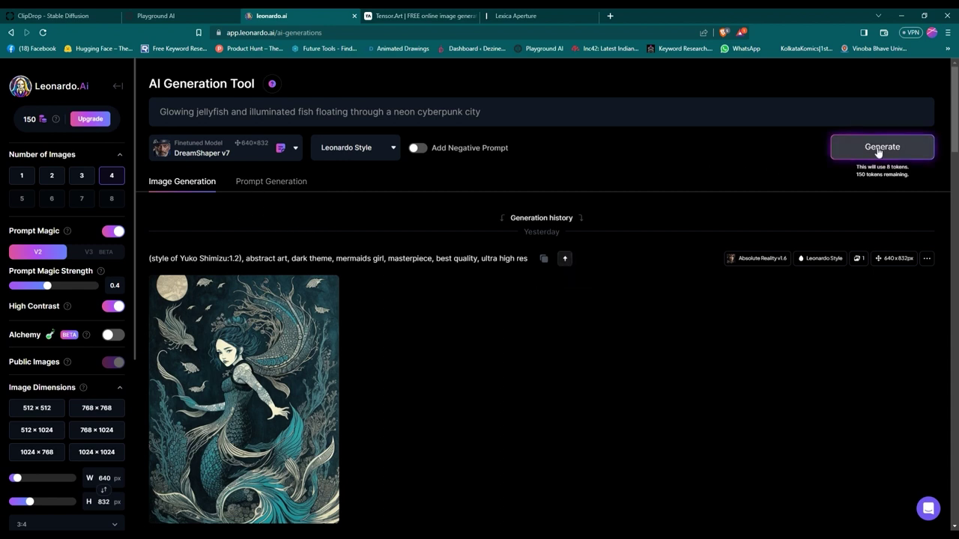
{"action": "left_click_drag", "start_coordinate": [519, 110], "coordinate": [105, 117]}
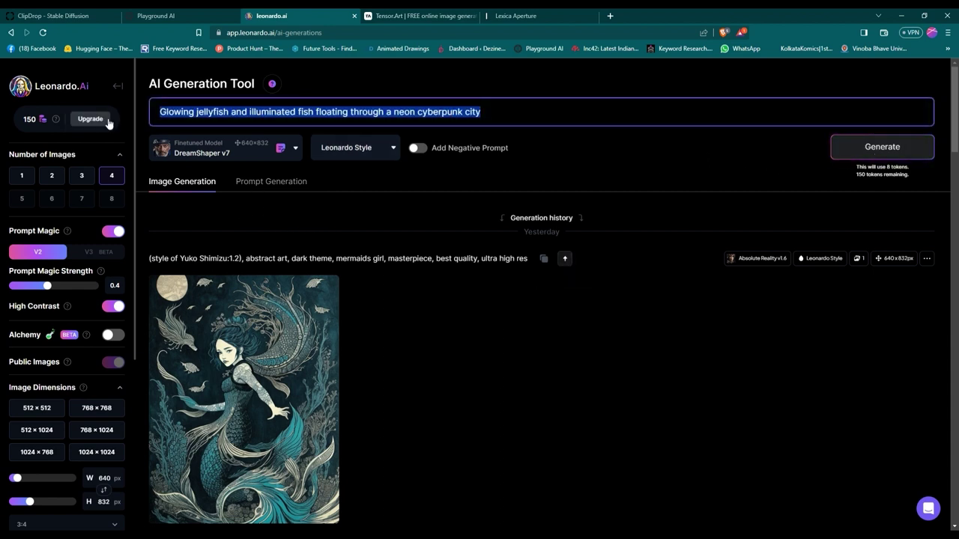
{"action": "left_click", "coordinate": [530, 153]}
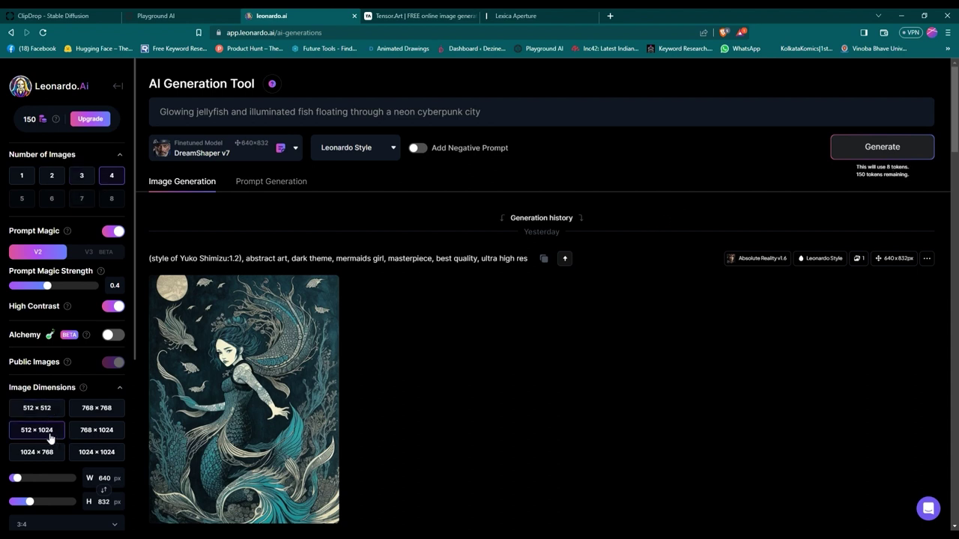
{"action": "left_click", "coordinate": [843, 149]}
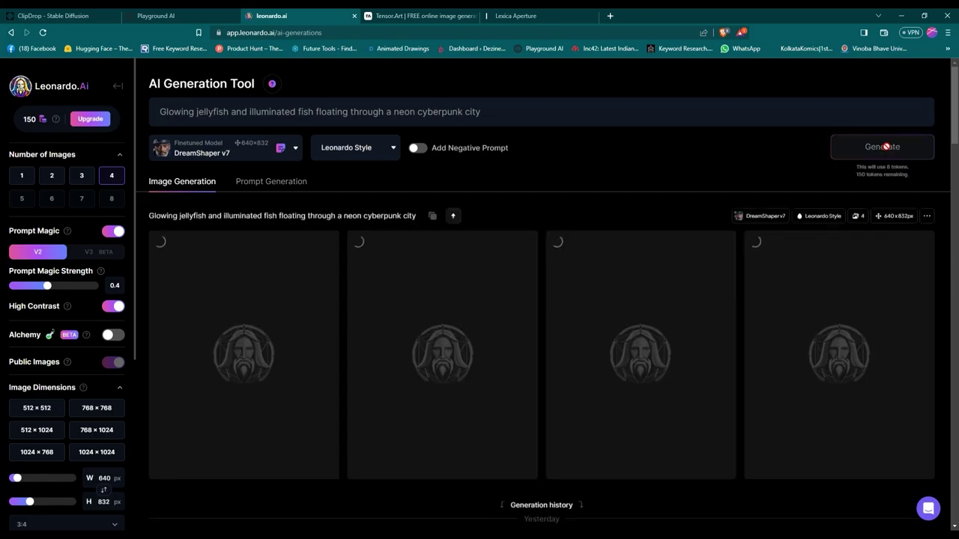
{"action": "left_click", "coordinate": [178, 17]}
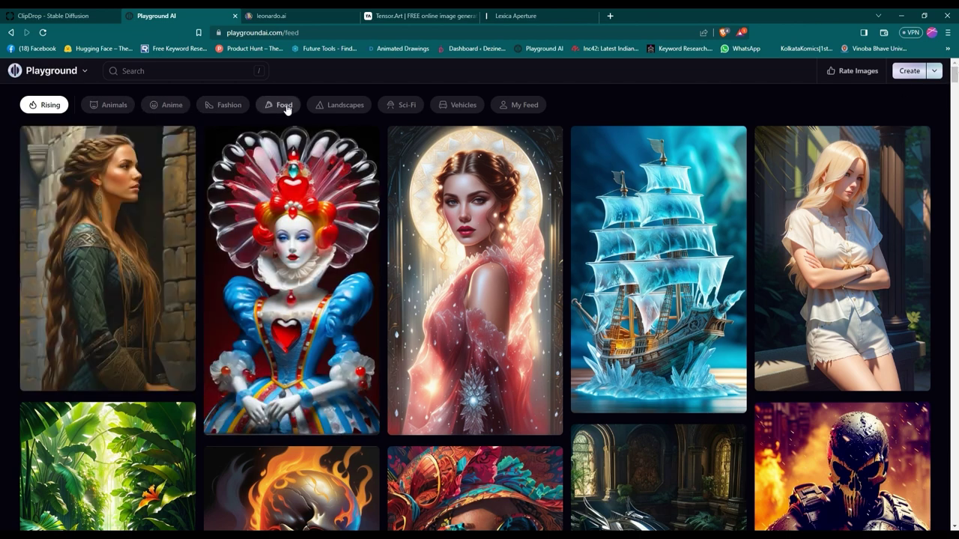
- Filter the feed by Landscapes, Fashion, Anime, Animals, My Feed and Vehicles, then open Create
{"action": "left_click", "coordinate": [338, 107]}
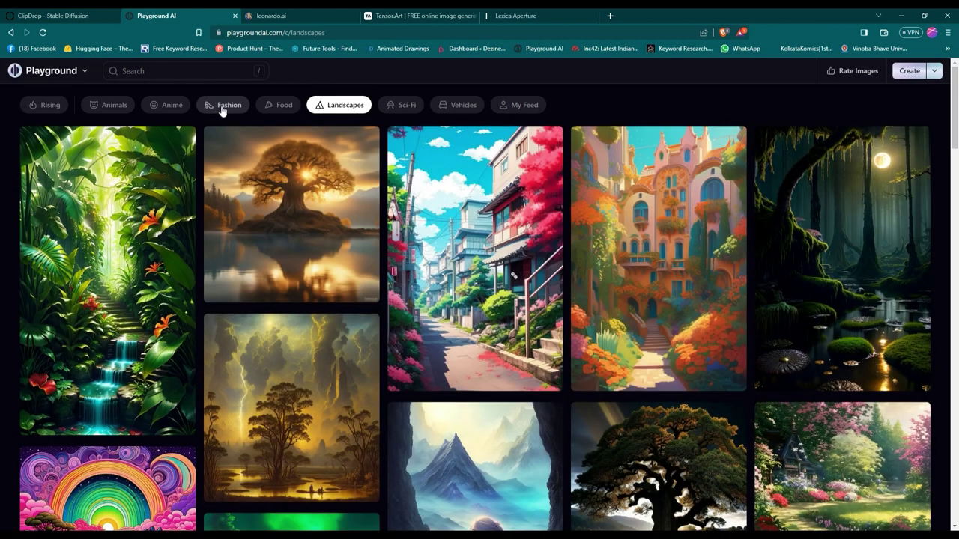
{"action": "left_click", "coordinate": [224, 109]}
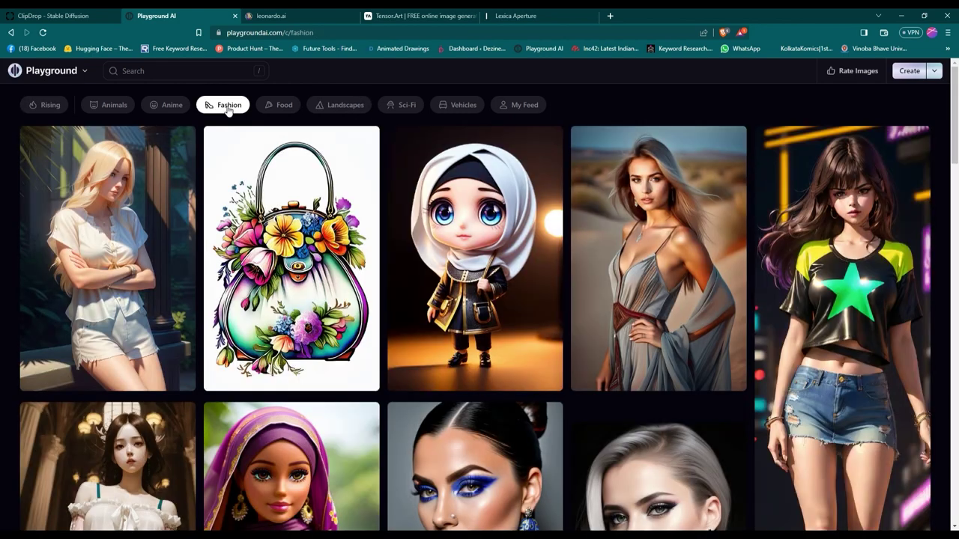
{"action": "left_click", "coordinate": [171, 107]}
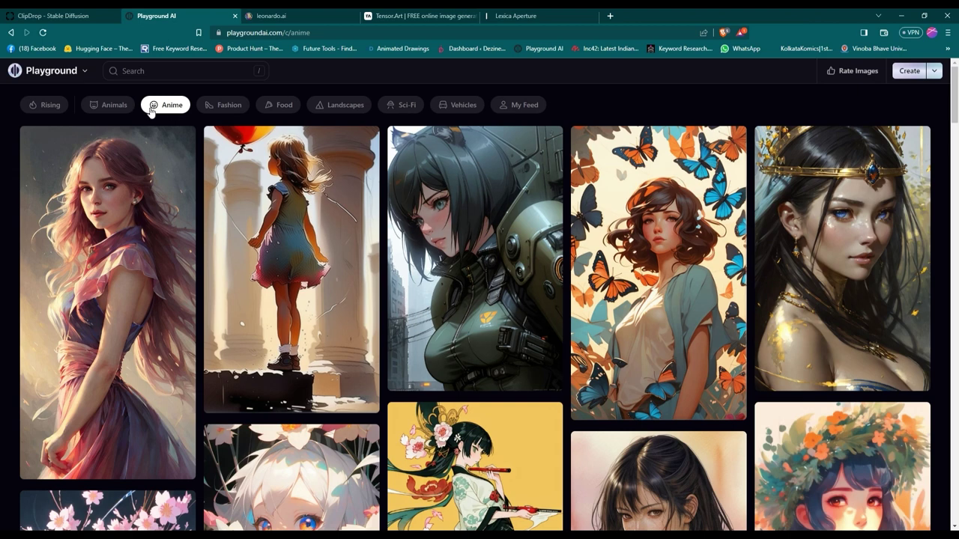
{"action": "left_click", "coordinate": [118, 108]}
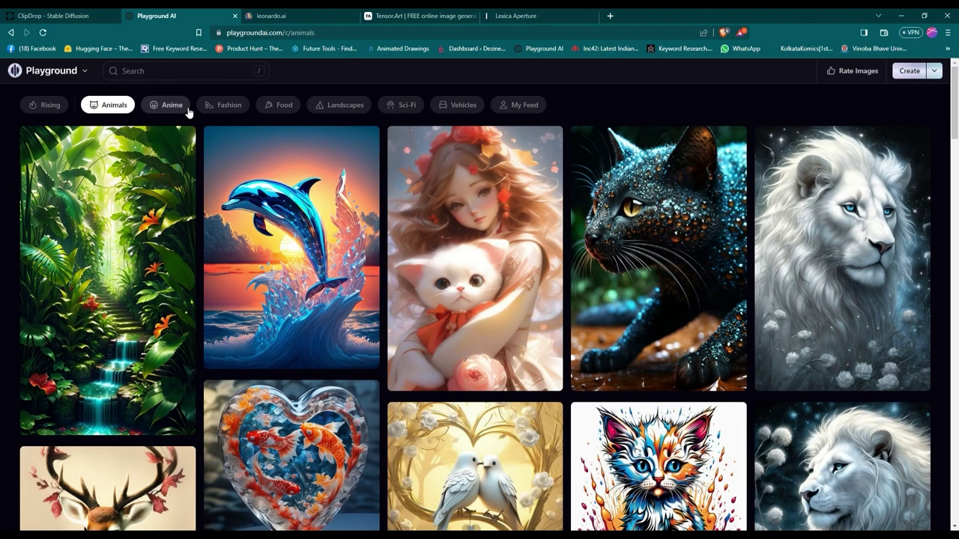
{"action": "left_click", "coordinate": [514, 110]}
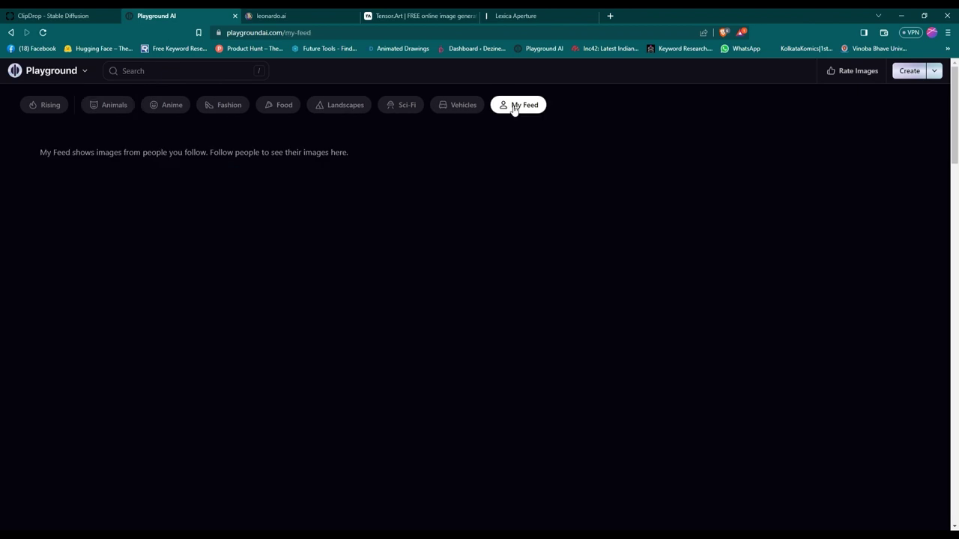
{"action": "left_click", "coordinate": [460, 110]}
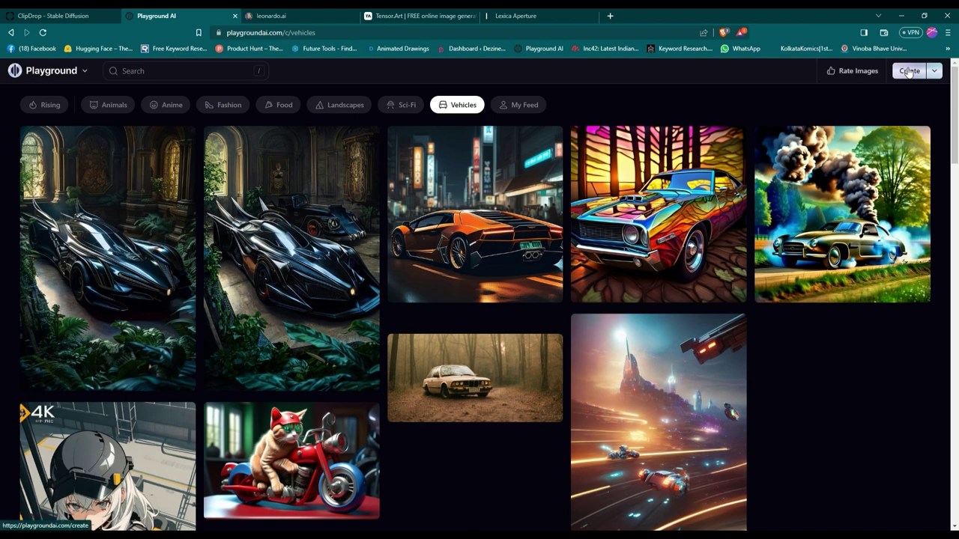
{"action": "left_click", "coordinate": [909, 71]}
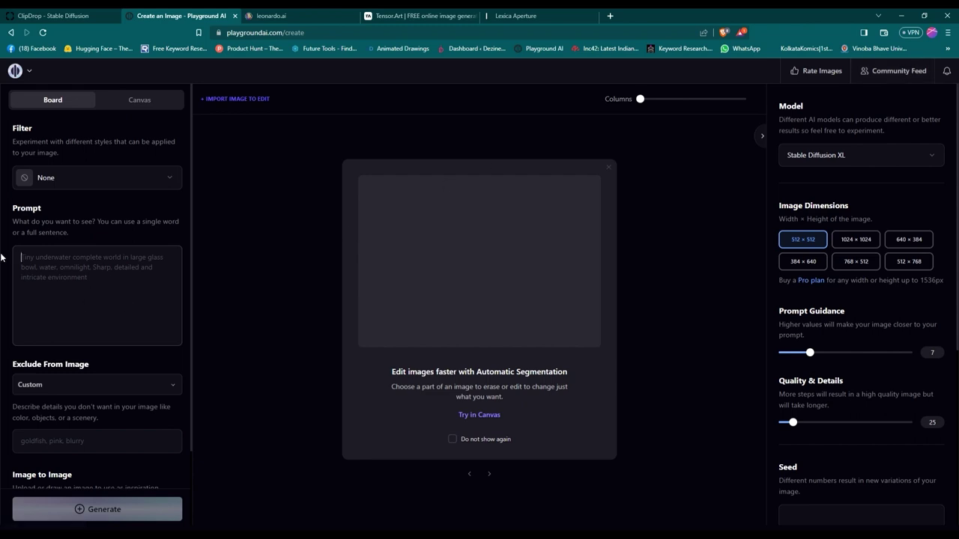
- Paste the neon jellyfish city prompt into Playground AI and generate it with the Cinematic filter
{"action": "type", "text": "Glowing jellyfish and illuminated fish floating through a neon cyberpunk city."}
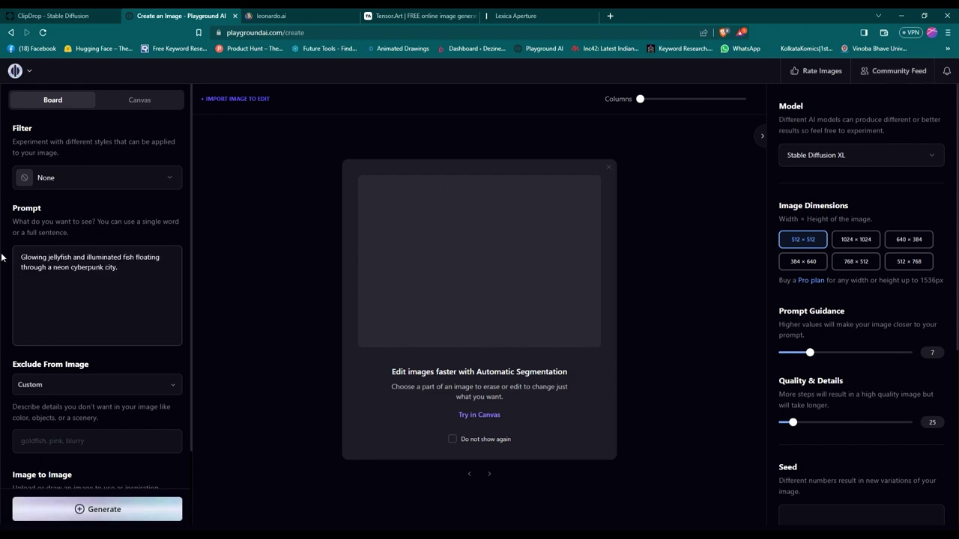
{"action": "scroll", "coordinate": [104, 391], "scroll_direction": "down", "scroll_amount": 1}
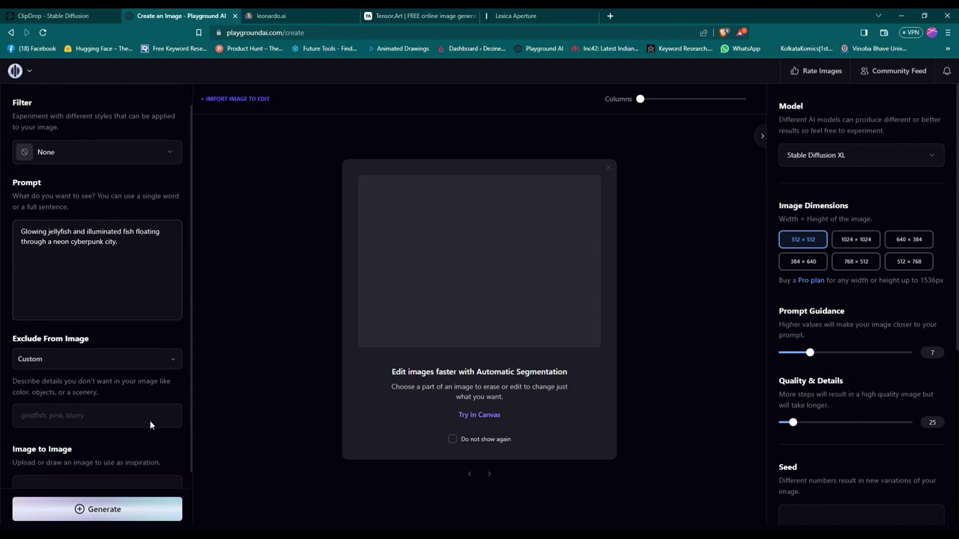
{"action": "scroll", "coordinate": [126, 426], "scroll_direction": "down", "scroll_amount": 1}
{"action": "scroll", "coordinate": [131, 411], "scroll_direction": "up", "scroll_amount": 2}
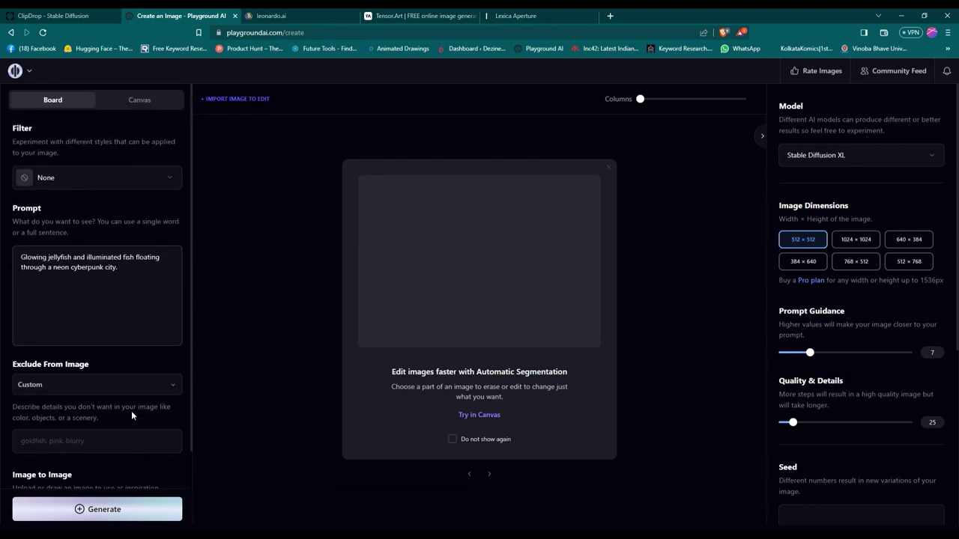
{"action": "scroll", "coordinate": [814, 224], "scroll_direction": "down", "scroll_amount": 4}
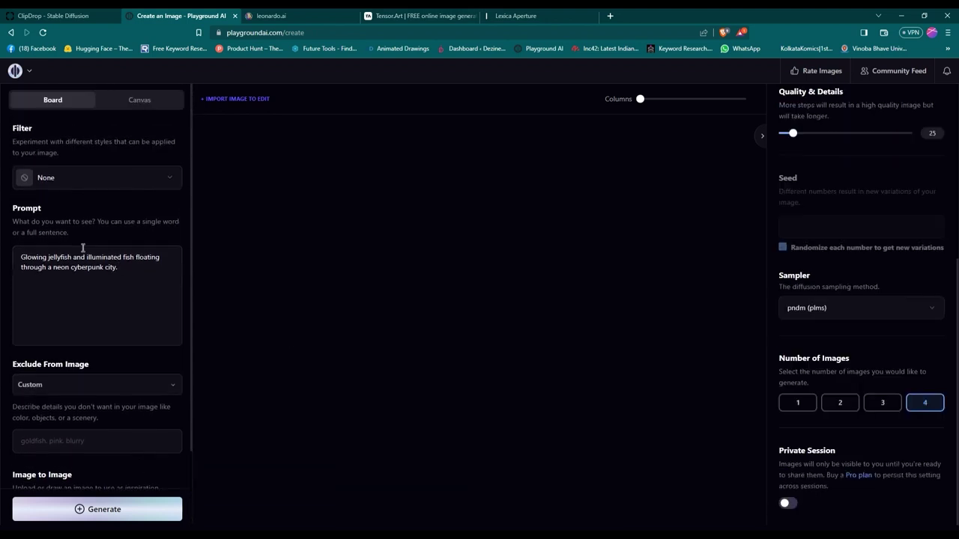
{"action": "left_click", "coordinate": [100, 187]}
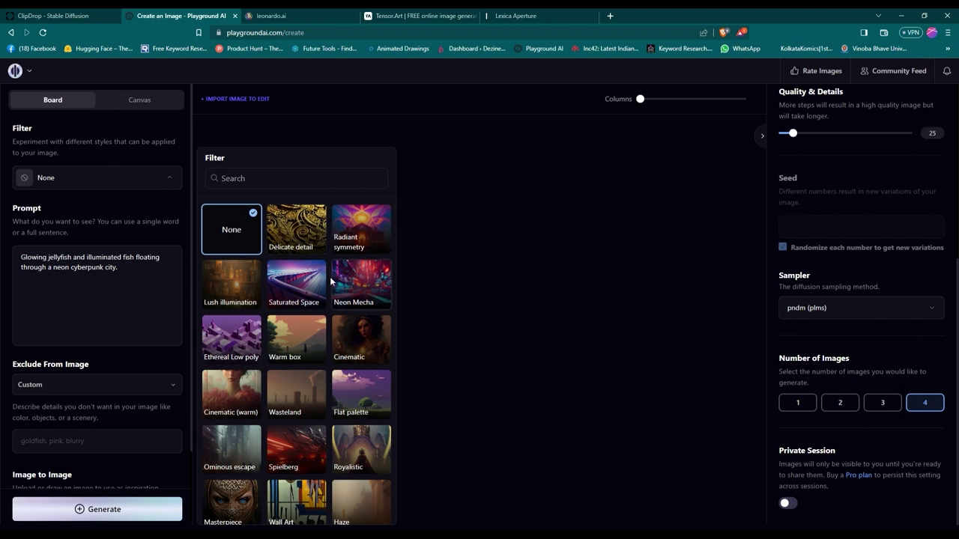
{"action": "left_click", "coordinate": [360, 343]}
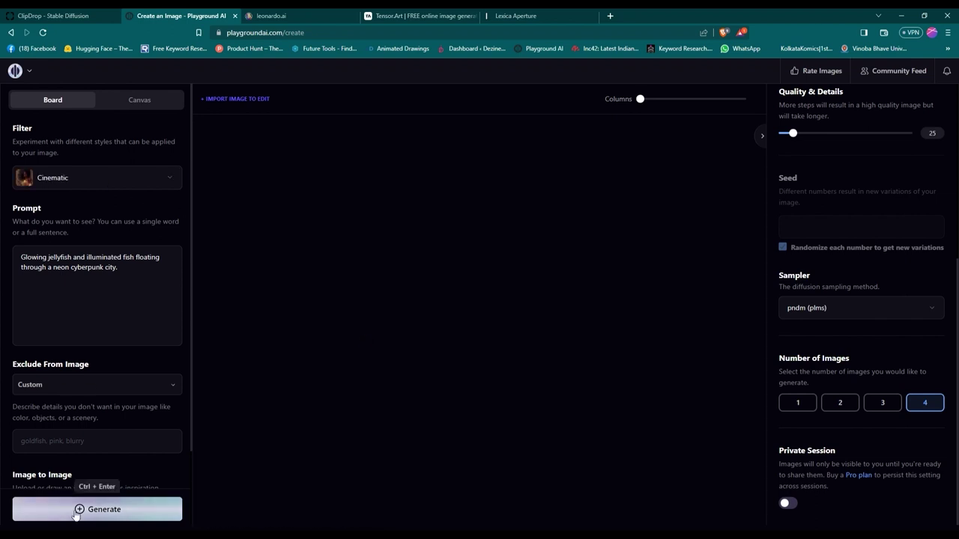
{"action": "left_click", "coordinate": [75, 512]}
{"action": "left_click", "coordinate": [53, 16]}
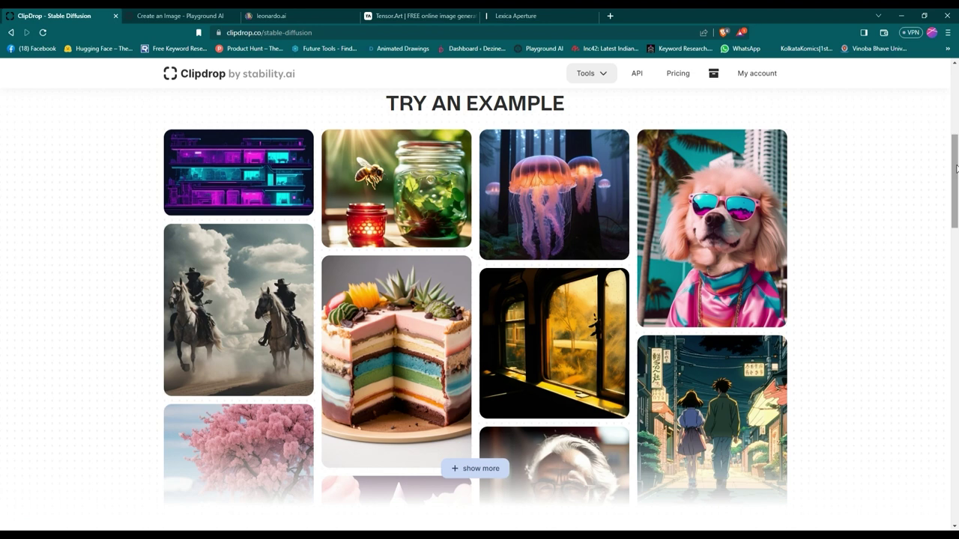
- Generate the jellyfish prompt in Clipdrop's Stable Diffusion XL with Photographic style, skipping the subscription offer
{"action": "left_click_drag", "start_coordinate": [954, 166], "coordinate": [956, 85]}
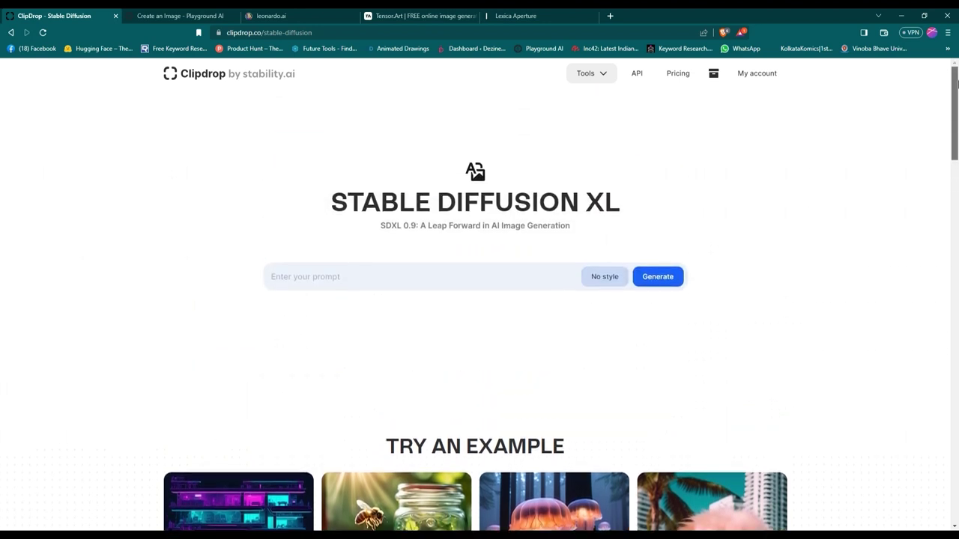
{"action": "left_click", "coordinate": [603, 73]}
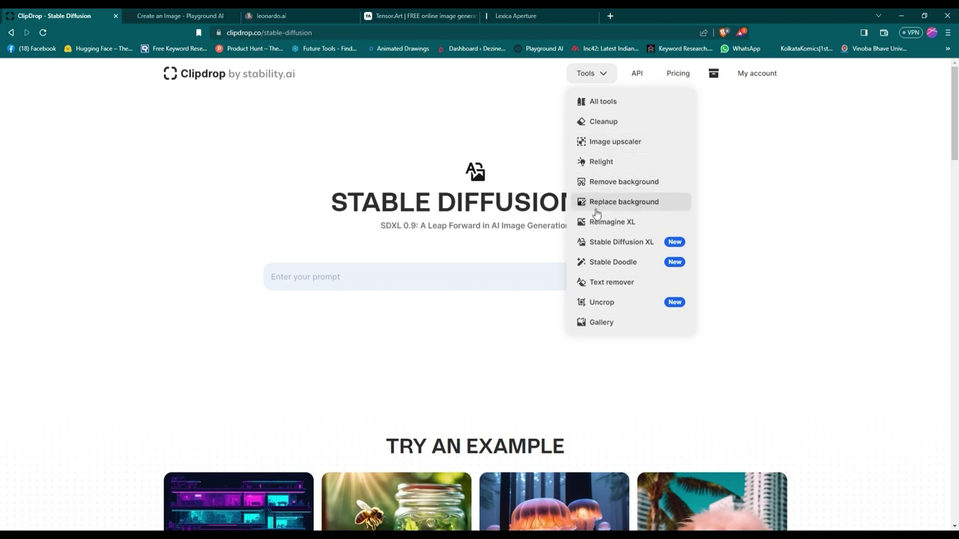
{"action": "left_click", "coordinate": [617, 248]}
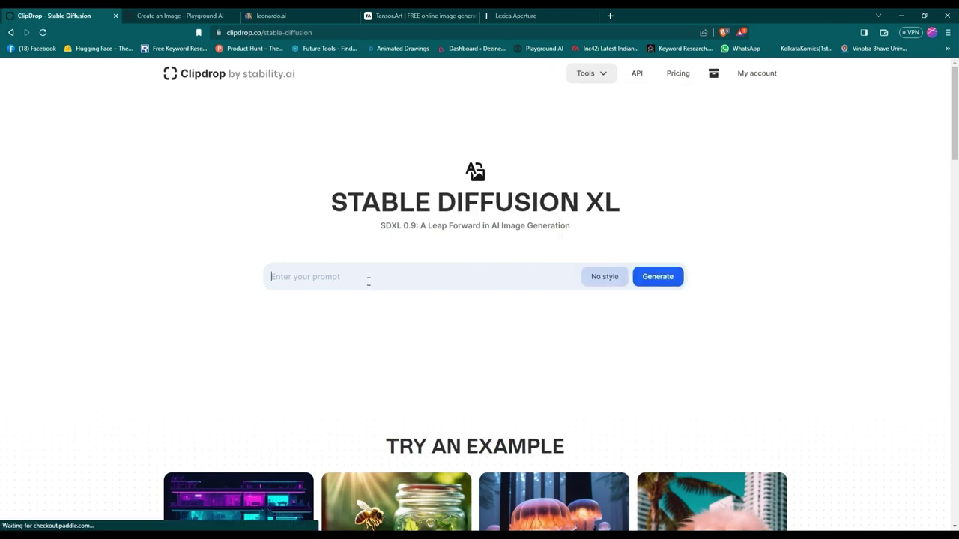
{"action": "type", "text": "Glowing jellyfish and illuminated fish floating through a neon cyberpunk city."}
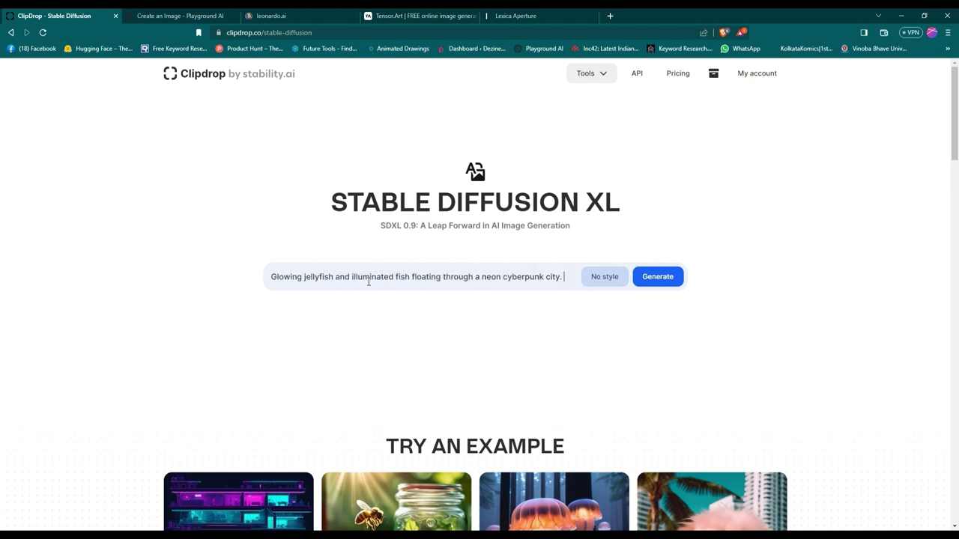
{"action": "left_click", "coordinate": [589, 280]}
{"action": "scroll", "coordinate": [380, 337], "scroll_direction": "right", "scroll_amount": 1}
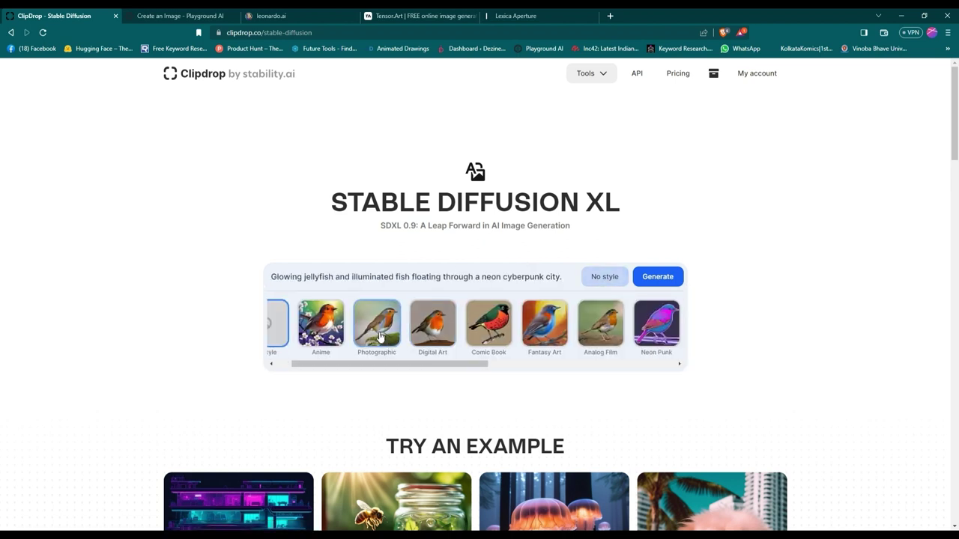
{"action": "left_click", "coordinate": [377, 323]}
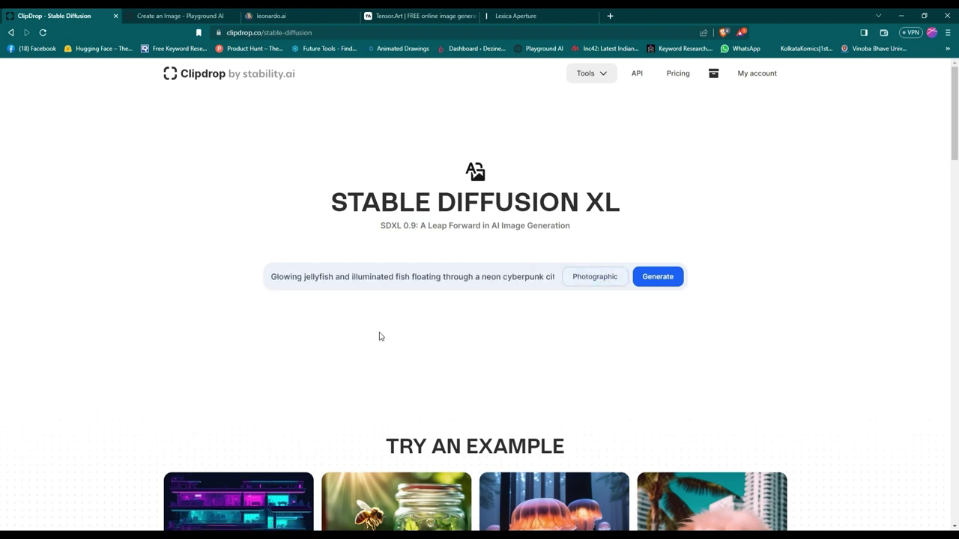
{"action": "left_click", "coordinate": [658, 277]}
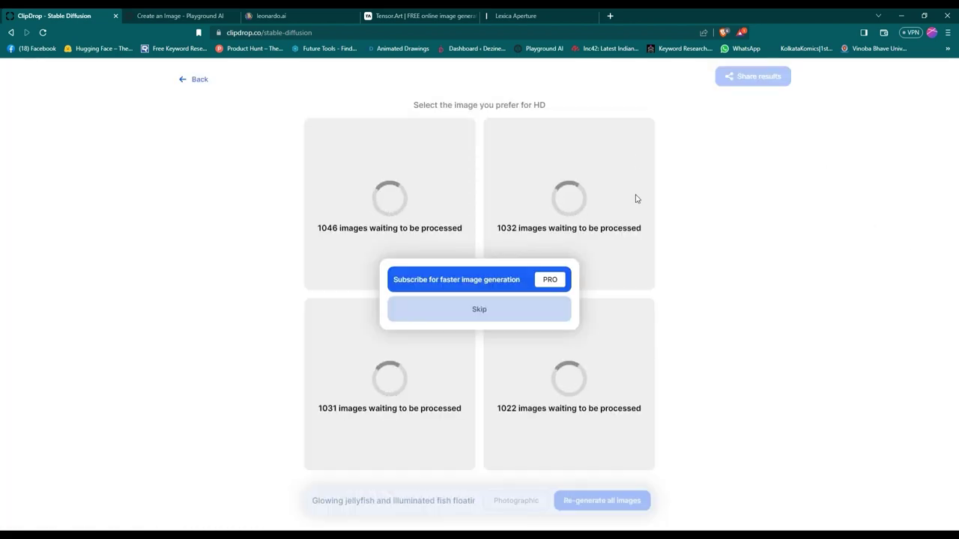
{"action": "left_click", "coordinate": [480, 309]}
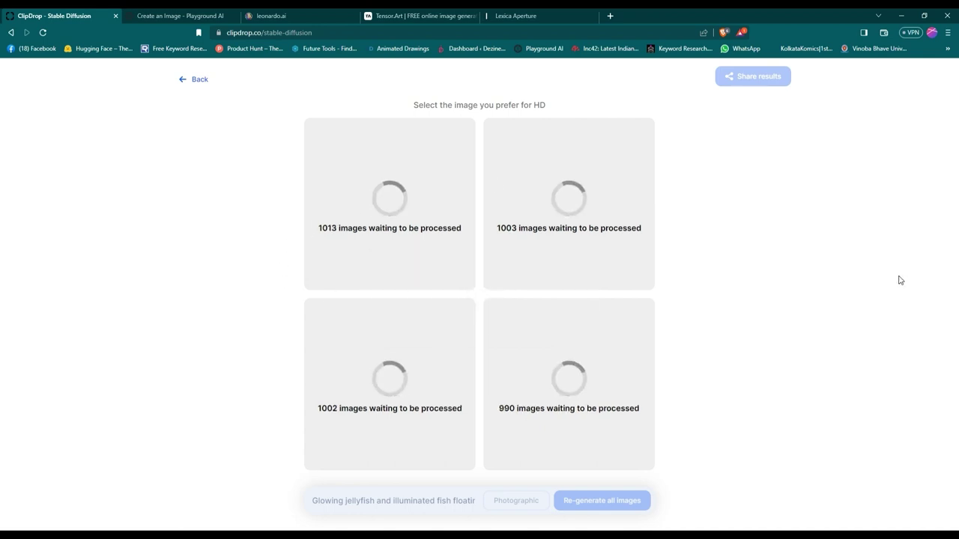
- Check Lexica's jellyfish results zoomed in, then return to Tensor.Art
{"action": "left_click", "coordinate": [524, 16]}
{"action": "scroll", "coordinate": [645, 231], "scroll_direction": "down", "scroll_amount": 1}
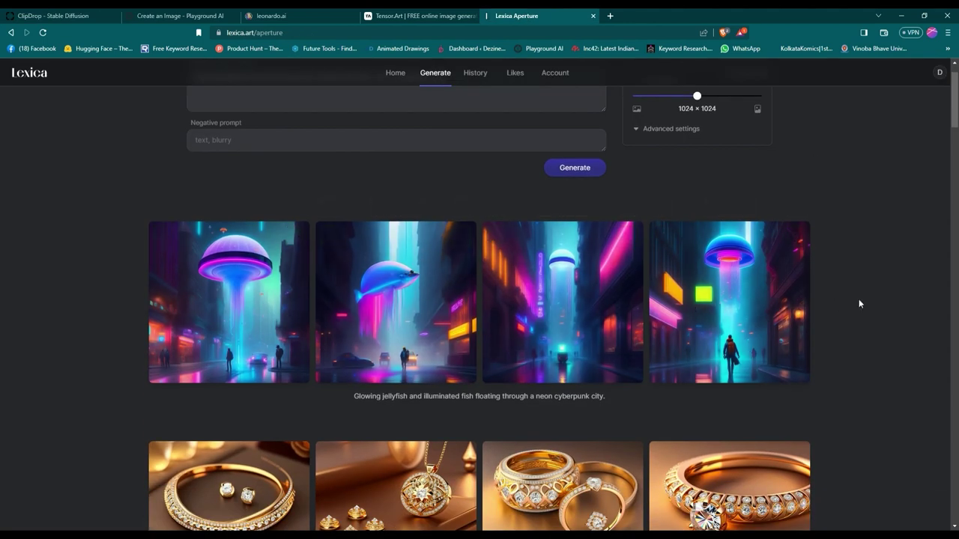
{"action": "key", "text": "ctrl+plus"}
{"action": "key", "text": "ctrl+plus"}
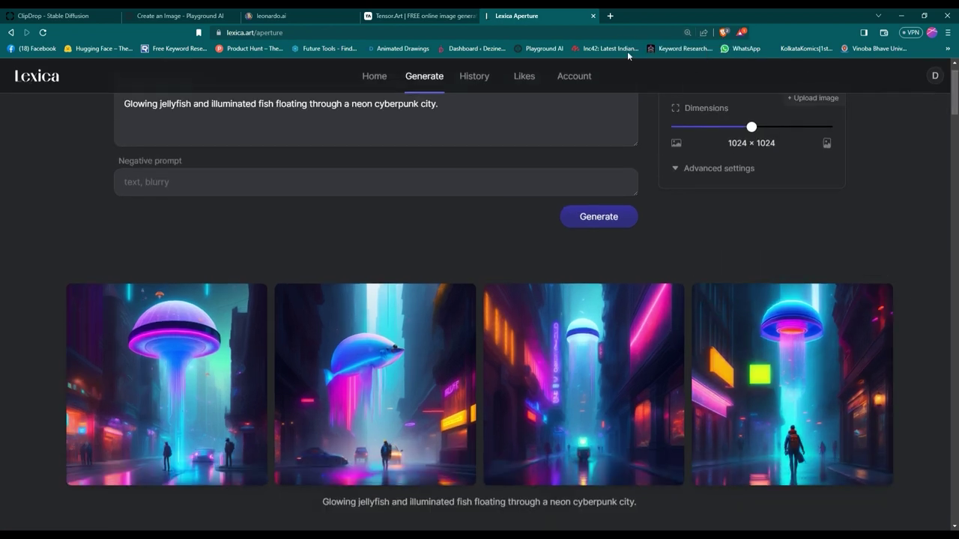
{"action": "left_click", "coordinate": [426, 16]}
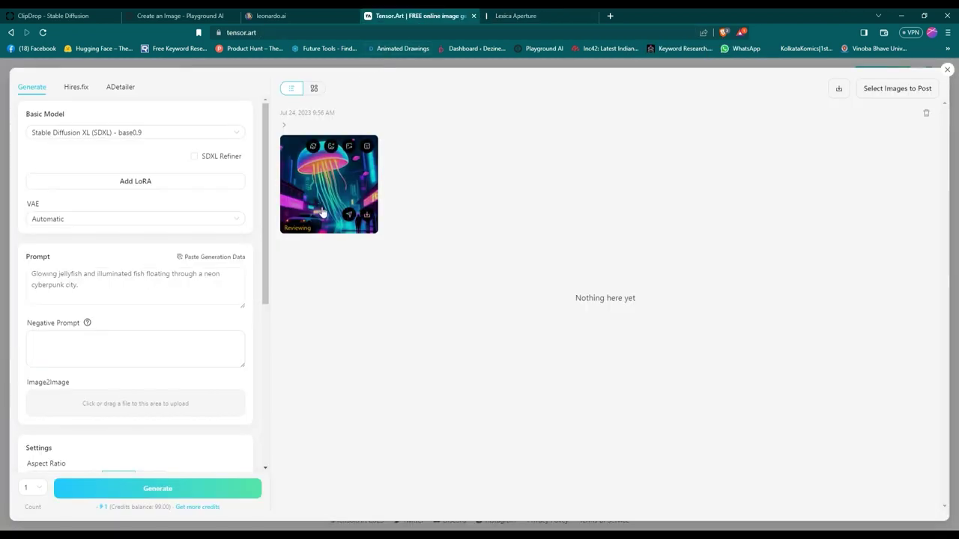
- Set the Tensor.Art image count to 3 and generate three more jellyfish images
{"action": "scroll", "coordinate": [134, 300], "scroll_direction": "down", "scroll_amount": 5}
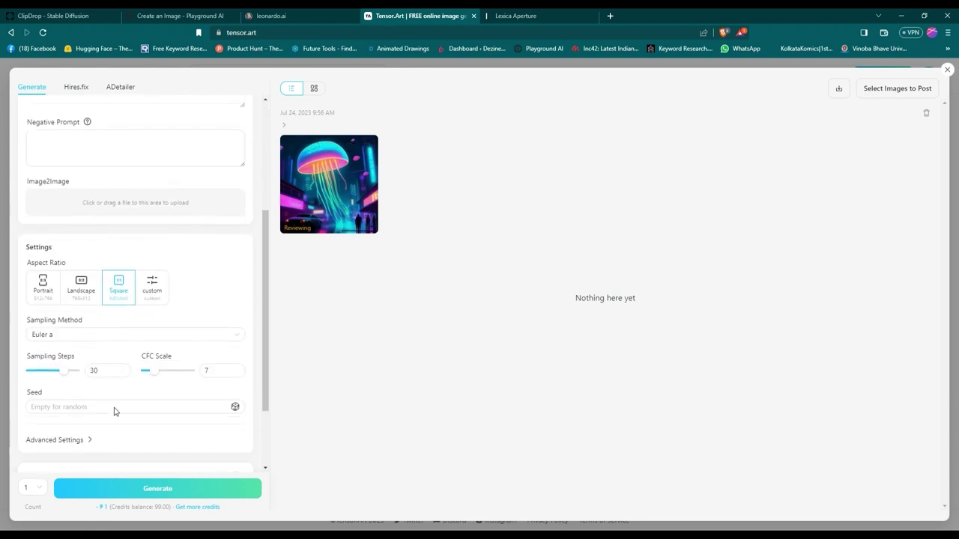
{"action": "left_click", "coordinate": [37, 489]}
{"action": "left_click", "coordinate": [28, 450]}
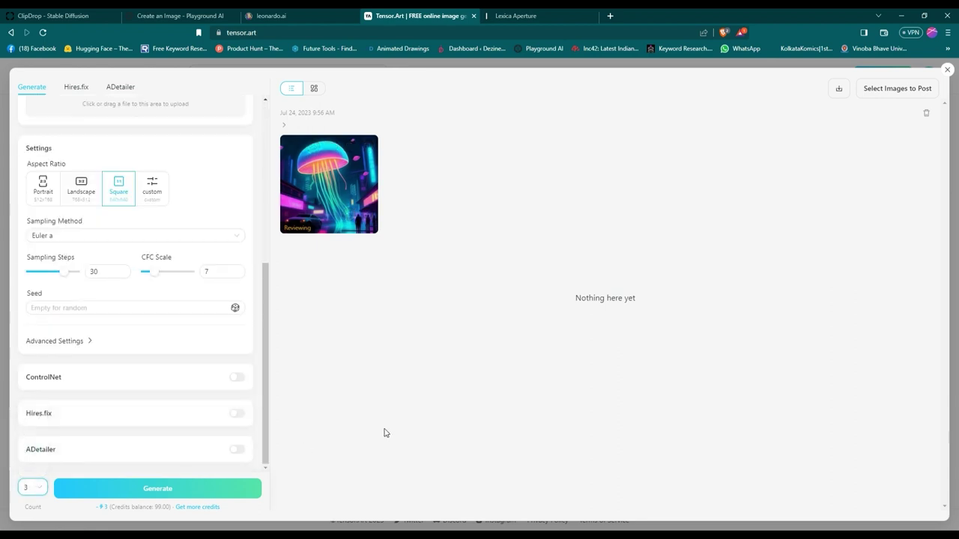
{"action": "left_click", "coordinate": [150, 492]}
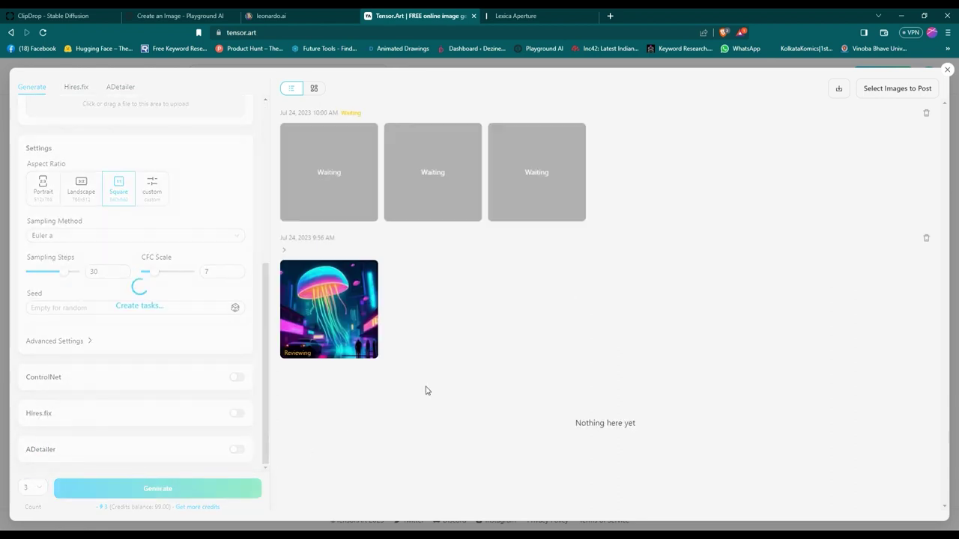
{"action": "key", "text": "ctrl+shift+Tab"}
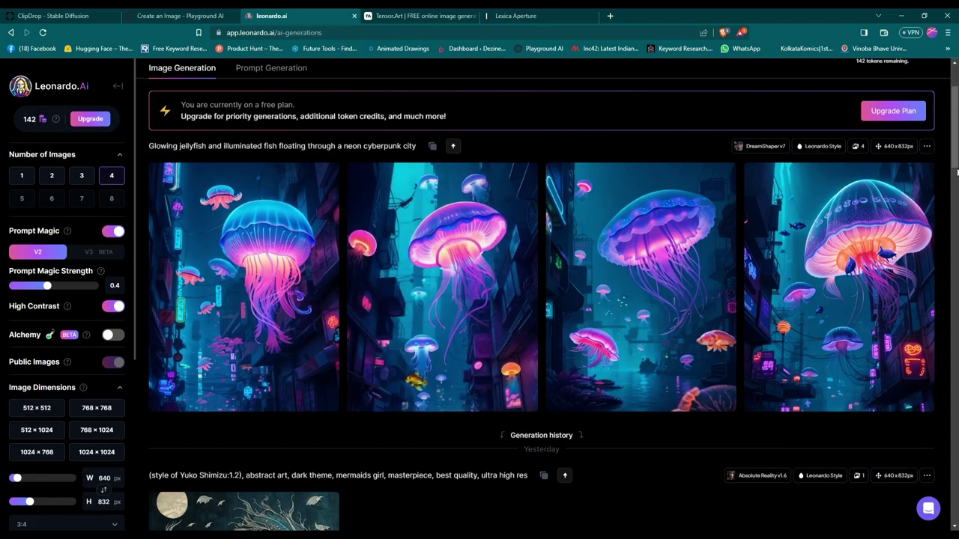
- Preview the jellyfish results full size, including the top-right image in HD
{"action": "left_click", "coordinate": [871, 217]}
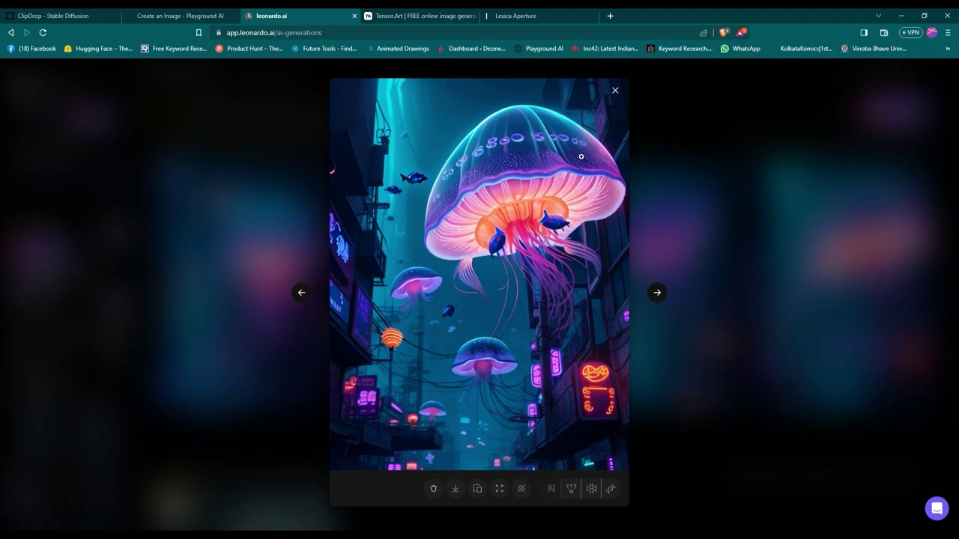
{"action": "left_click", "coordinate": [304, 294]}
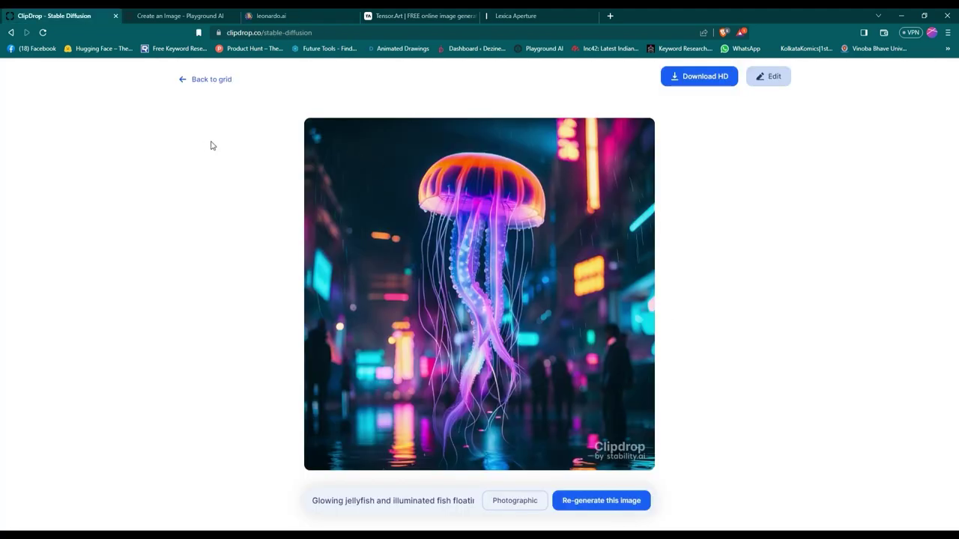
{"action": "left_click", "coordinate": [314, 146]}
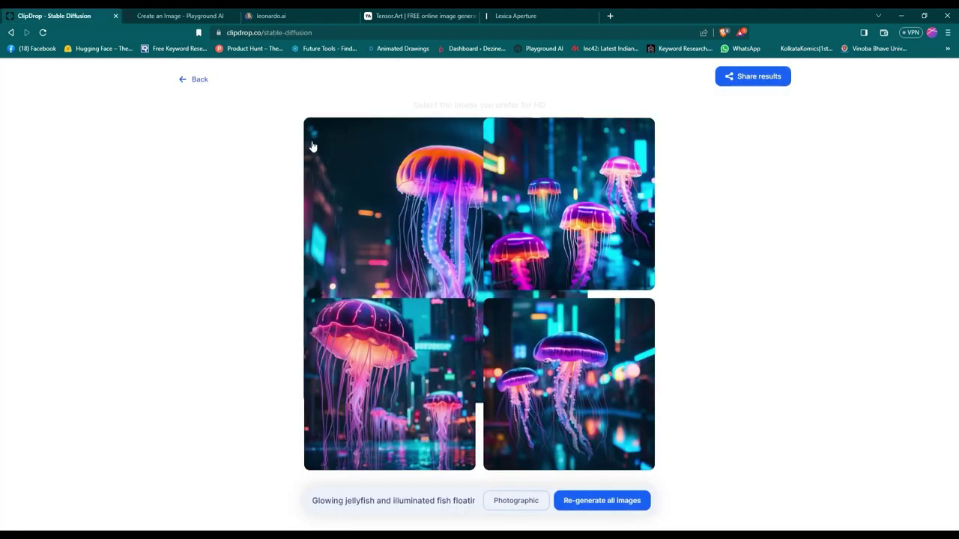
{"action": "left_click", "coordinate": [579, 184]}
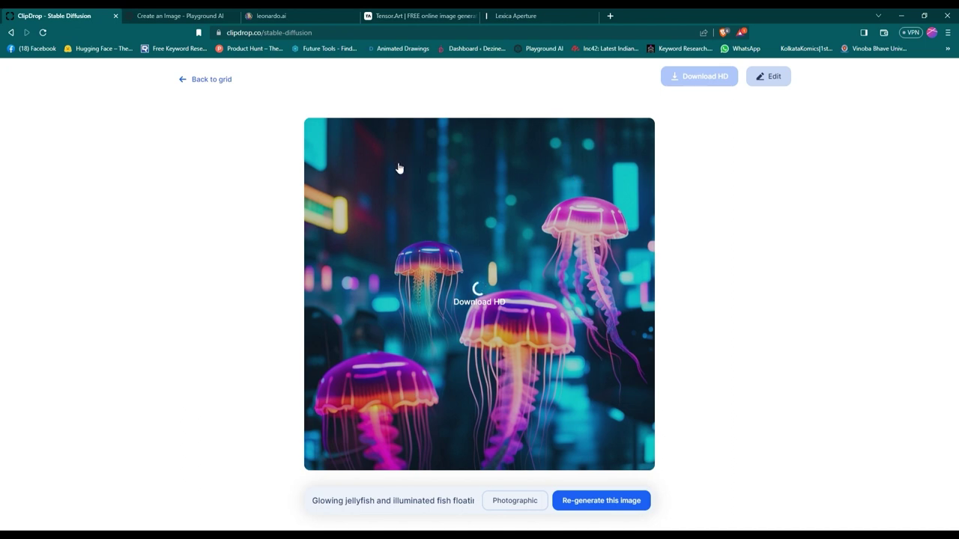
{"action": "left_click", "coordinate": [405, 16]}
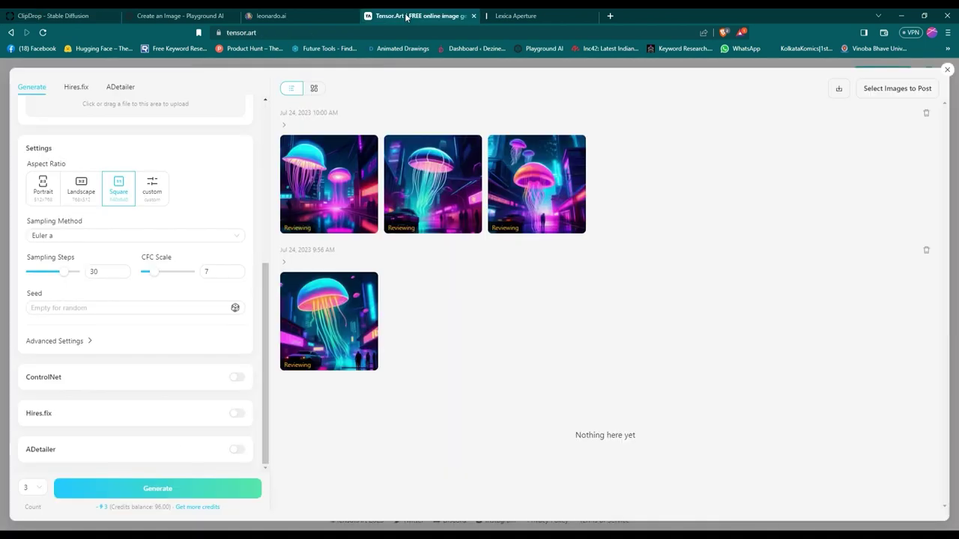
- Enlarge and close each Tensor.Art jellyfish result, including the older single image
{"action": "left_click", "coordinate": [321, 191]}
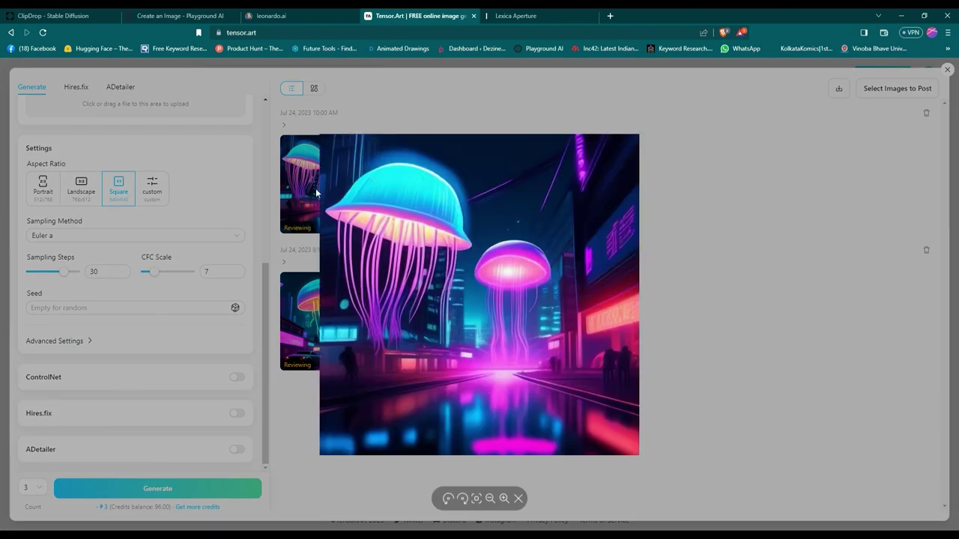
{"action": "left_click", "coordinate": [313, 319]}
{"action": "left_click", "coordinate": [315, 319]}
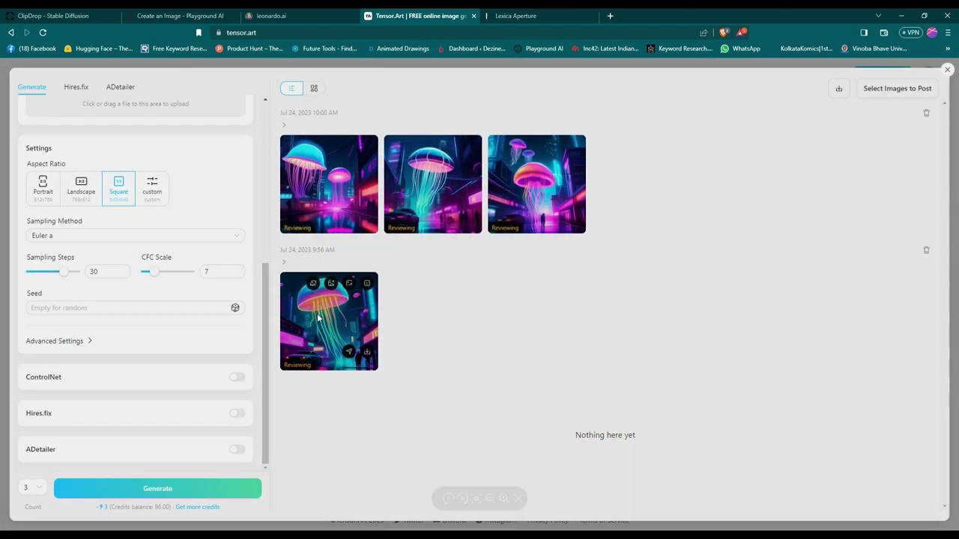
{"action": "left_click", "coordinate": [317, 318]}
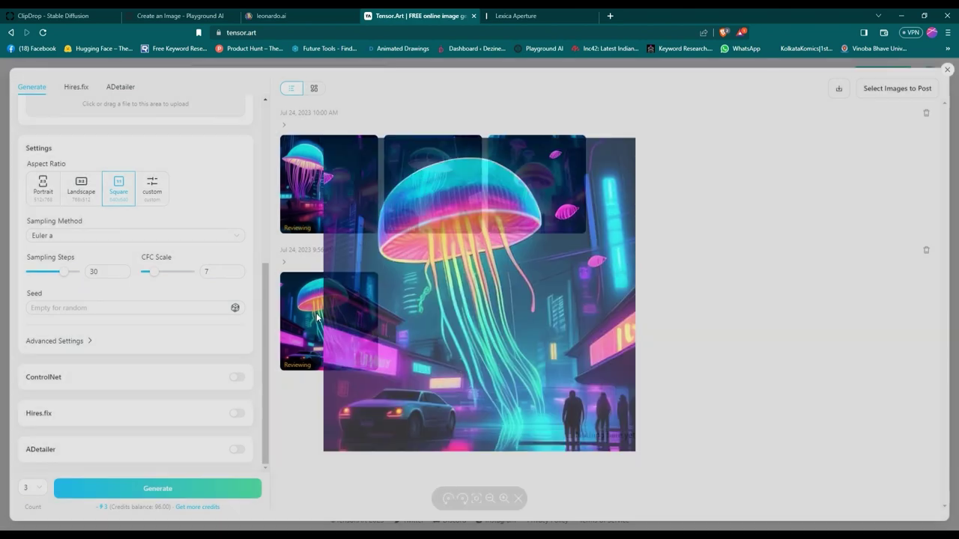
{"action": "left_click", "coordinate": [428, 195]}
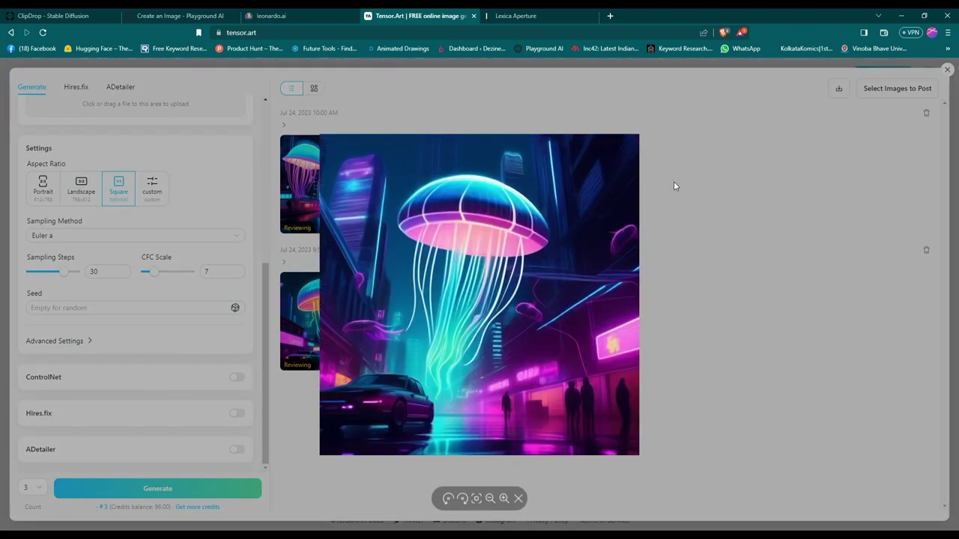
{"action": "left_click", "coordinate": [520, 499]}
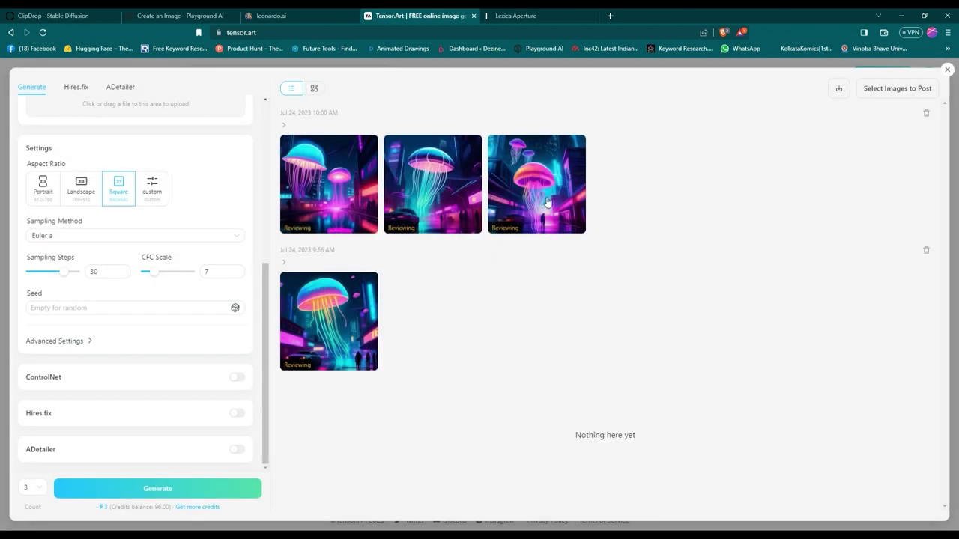
{"action": "left_click", "coordinate": [556, 215]}
{"action": "left_click", "coordinate": [271, 16]}
- Open the first Leonardo.Ai jellyfish image and step through all four back to the first
{"action": "mouse_move", "coordinate": [224, 230]}
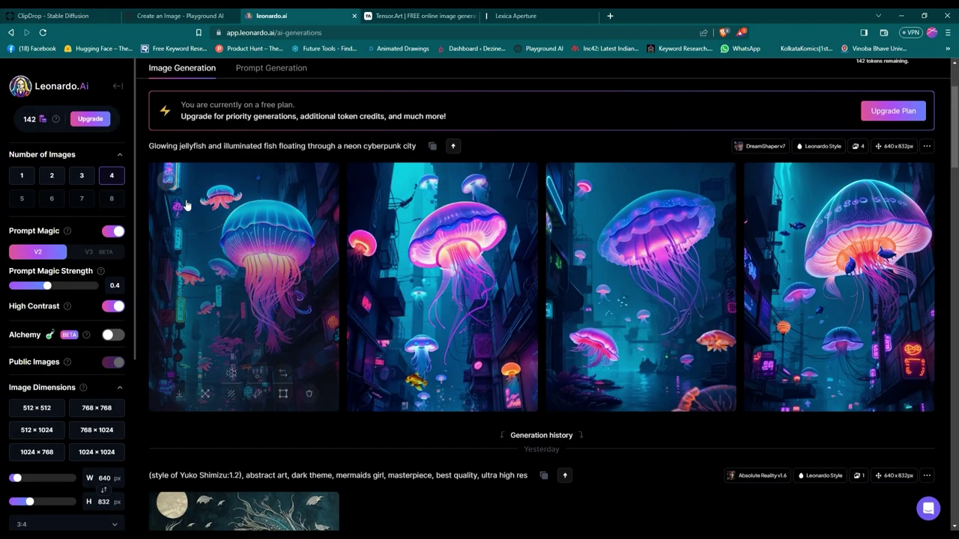
{"action": "left_click", "coordinate": [224, 230]}
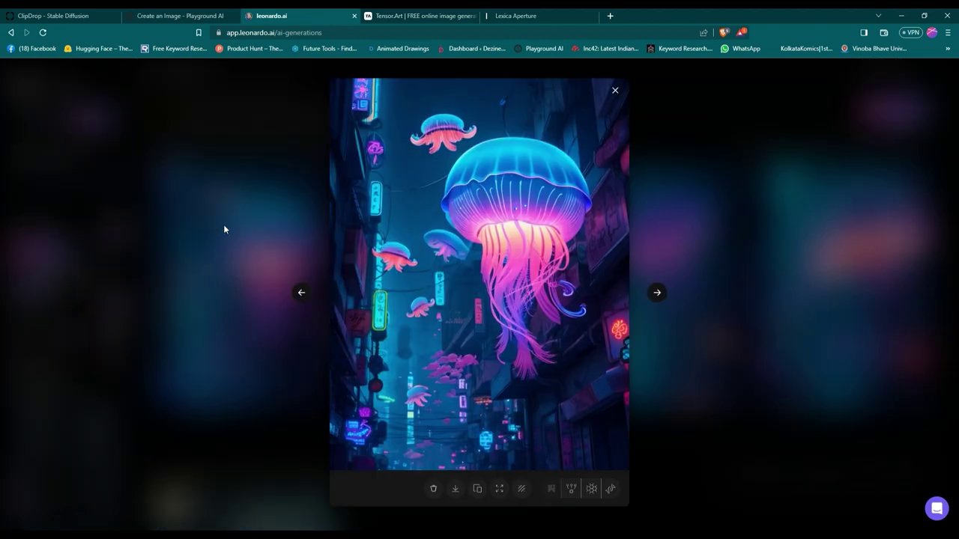
{"action": "left_click", "coordinate": [656, 294]}
{"action": "left_click", "coordinate": [657, 293]}
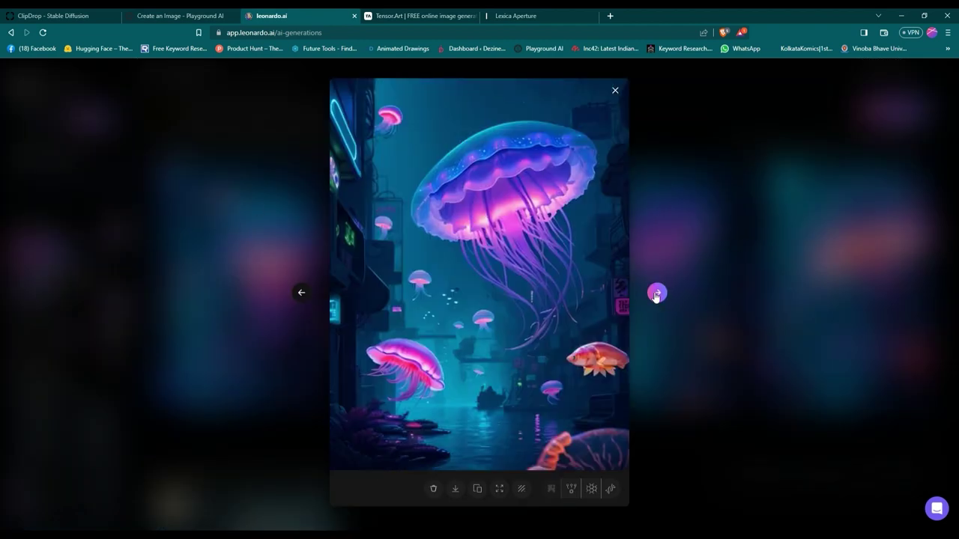
{"action": "left_click", "coordinate": [657, 294]}
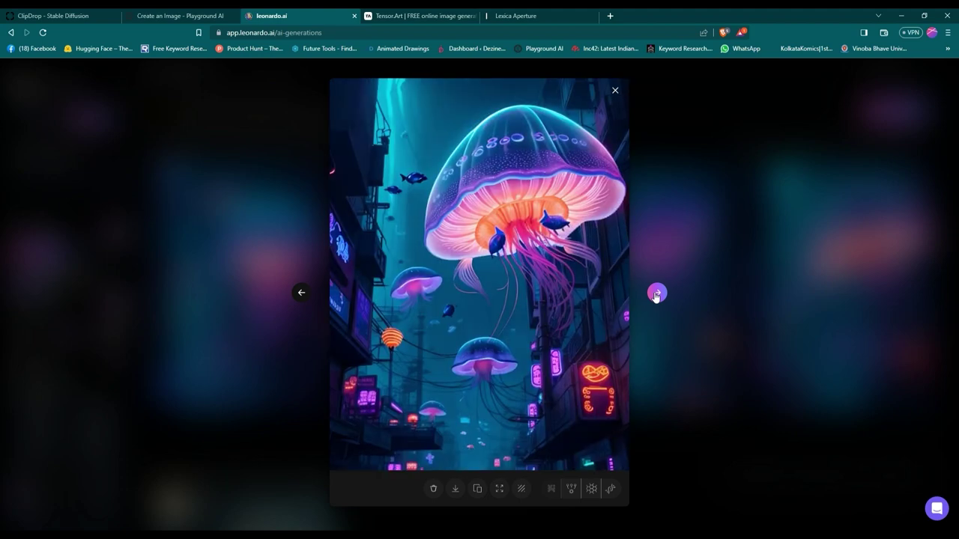
{"action": "left_click", "coordinate": [657, 294]}
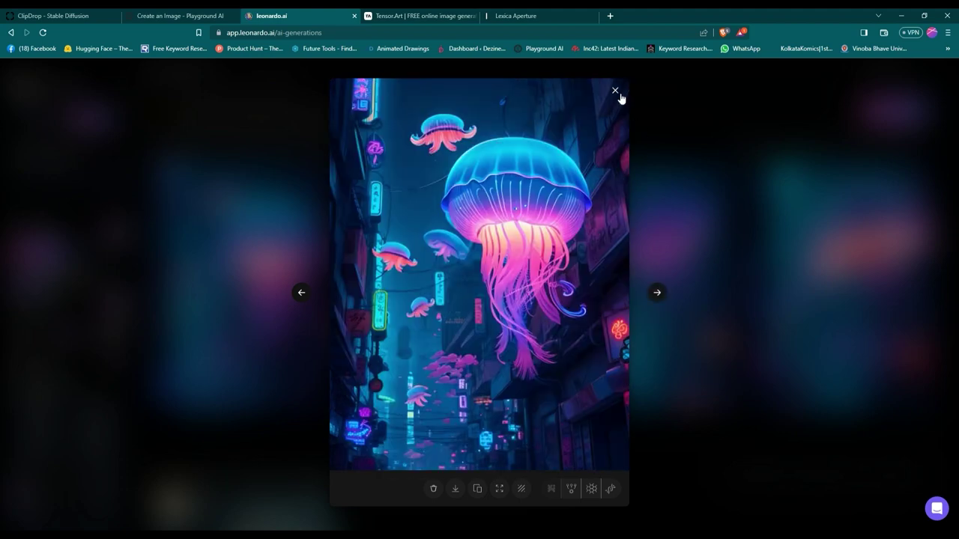
- Open Clipdrop's top-left and top-right jellyfish images large, returning to the grid each time
{"action": "left_click", "coordinate": [52, 16]}
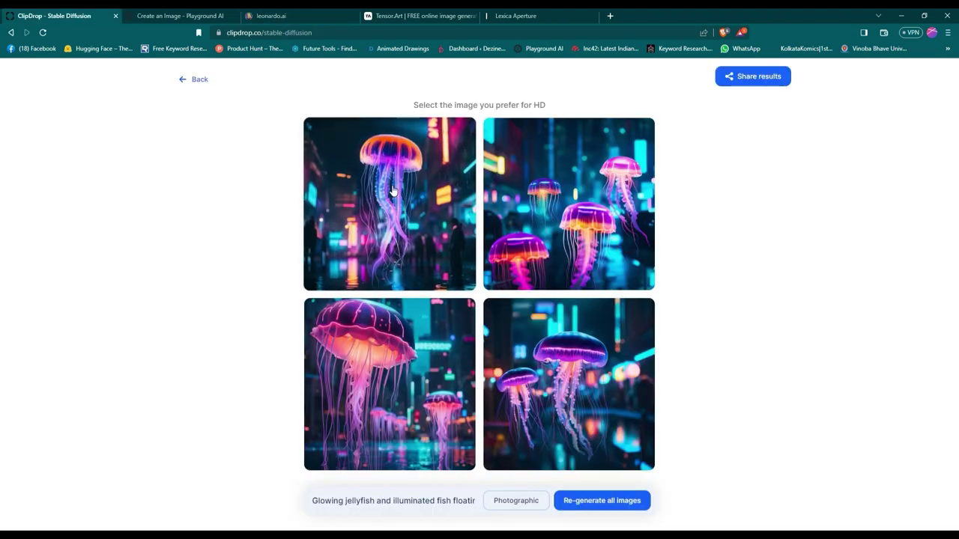
{"action": "left_click", "coordinate": [380, 217]}
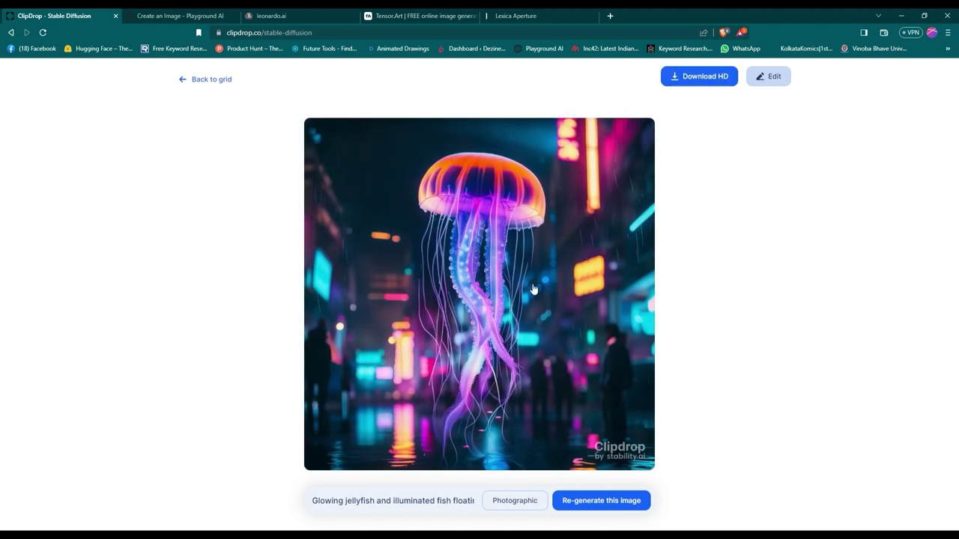
{"action": "left_click", "coordinate": [313, 147]}
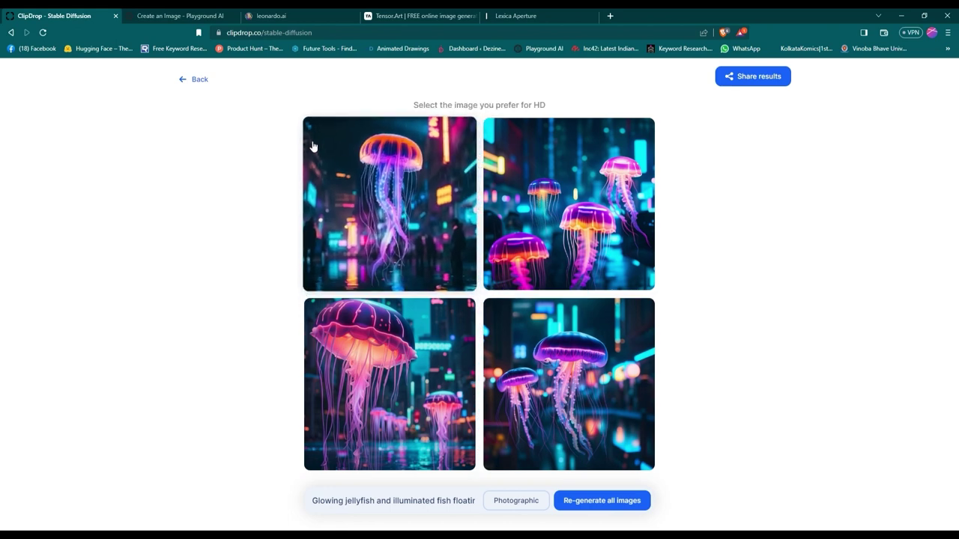
{"action": "left_click", "coordinate": [580, 185]}
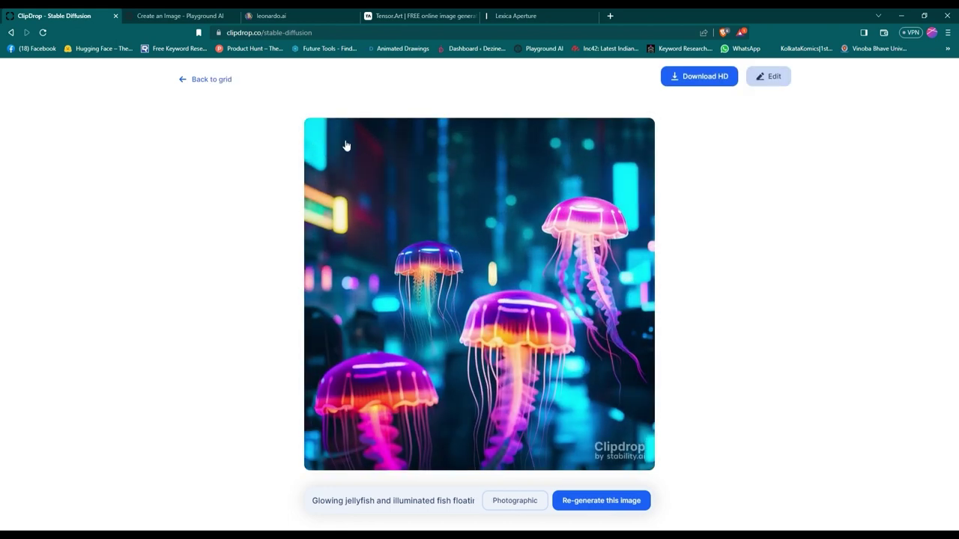
{"action": "left_click", "coordinate": [332, 143]}
{"action": "left_click", "coordinate": [392, 331]}
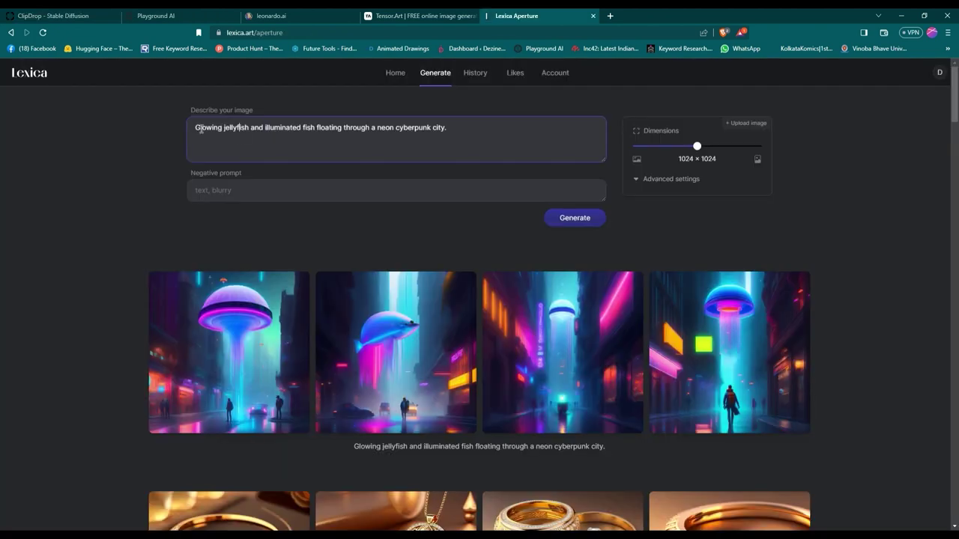
- Enlarge each of Lexica's four results in turn, including the blue fish image
{"action": "left_click", "coordinate": [245, 361]}
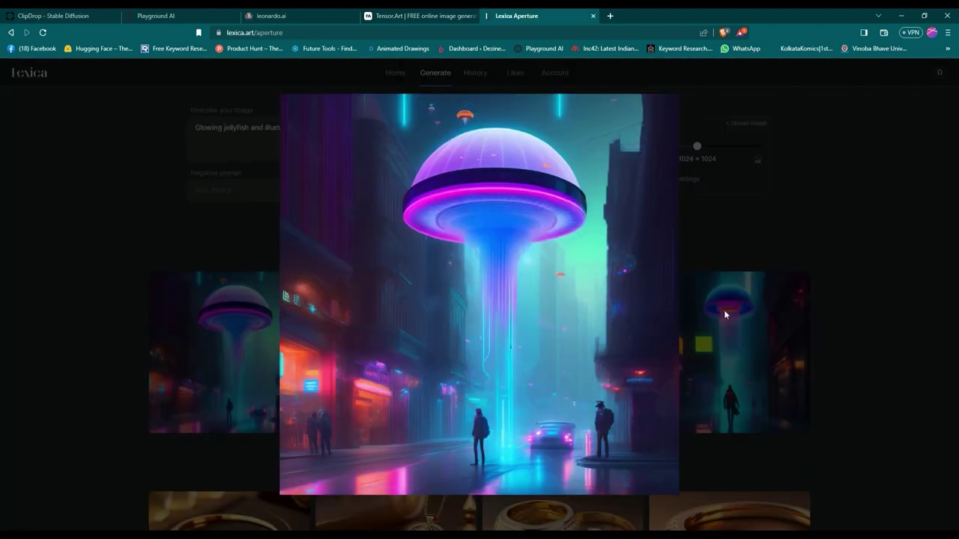
{"action": "left_click", "coordinate": [650, 308]}
{"action": "left_click", "coordinate": [457, 315]}
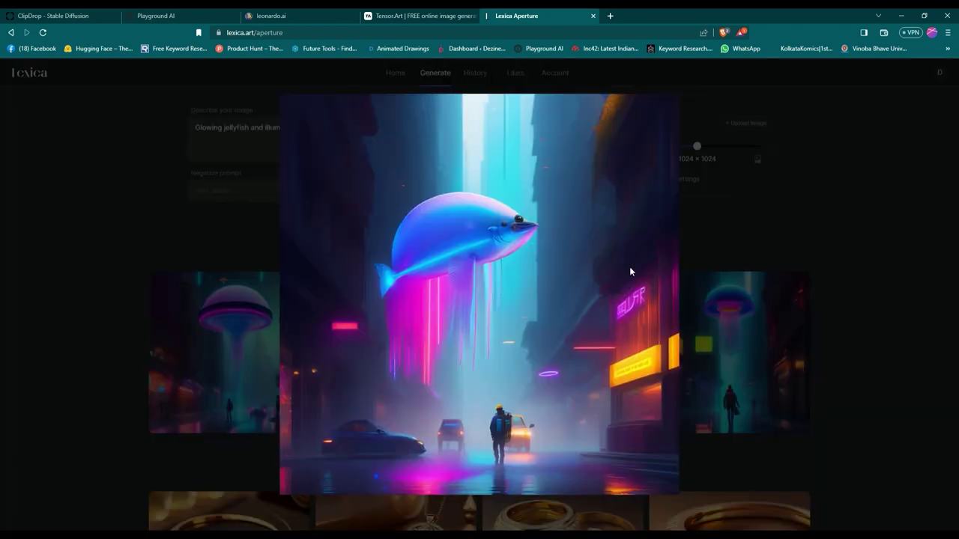
{"action": "left_click", "coordinate": [727, 255]}
{"action": "left_click", "coordinate": [559, 334]}
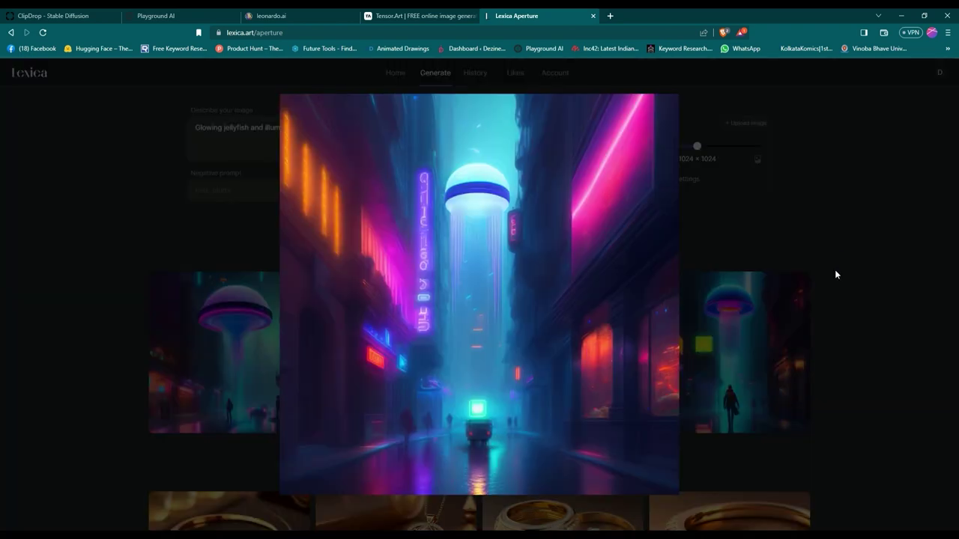
{"action": "left_click", "coordinate": [835, 271]}
{"action": "left_click", "coordinate": [571, 352]}
{"action": "left_click", "coordinate": [854, 274]}
{"action": "left_click", "coordinate": [758, 330]}
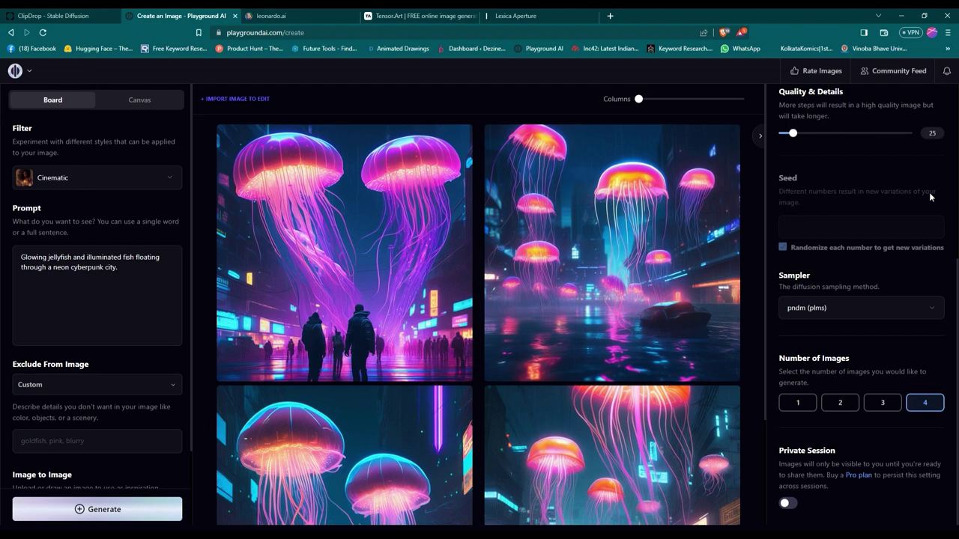
{"action": "scroll", "coordinate": [636, 314], "scroll_direction": "down", "scroll_amount": 2}
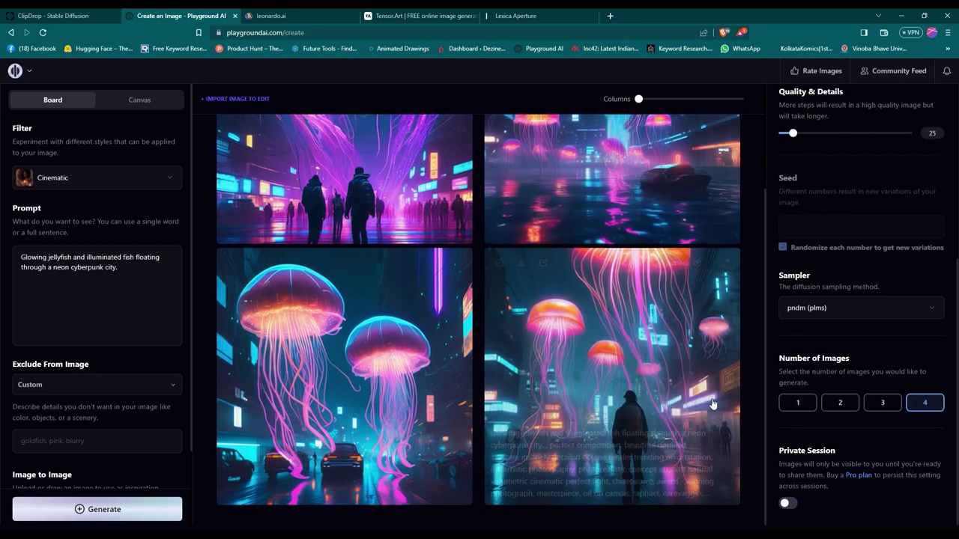
{"action": "scroll", "coordinate": [561, 405], "scroll_direction": "up", "scroll_amount": 2}
{"action": "scroll", "coordinate": [561, 405], "scroll_direction": "up", "scroll_amount": 1}
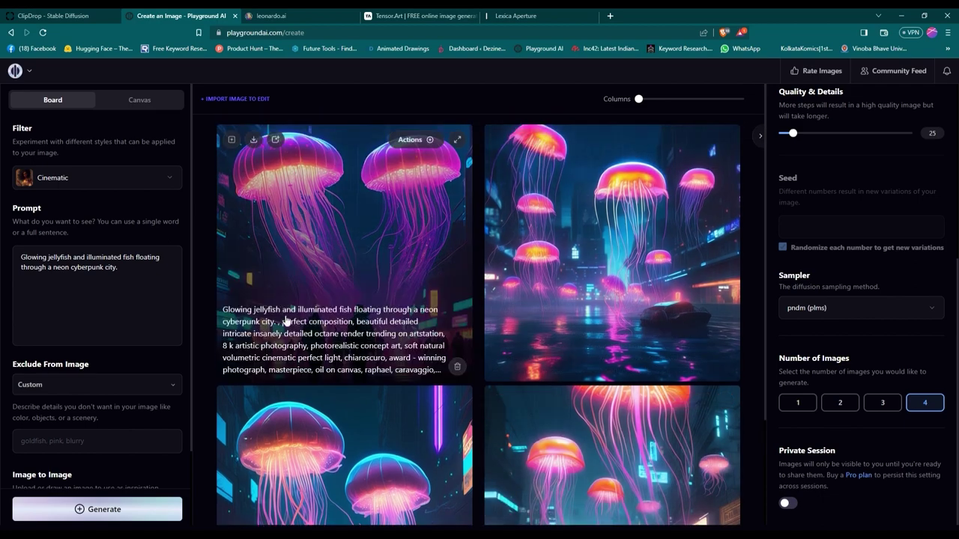
{"action": "scroll", "coordinate": [359, 397], "scroll_direction": "down", "scroll_amount": 1}
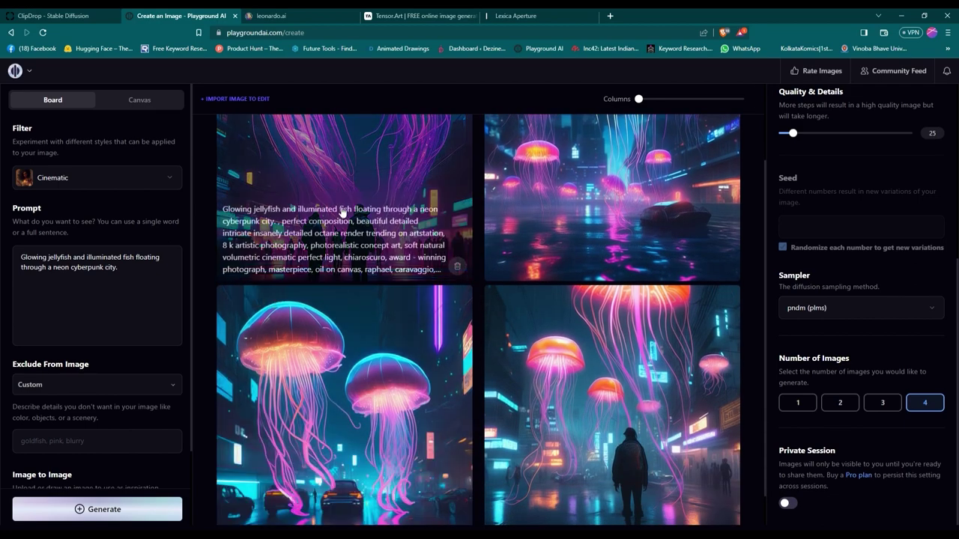
{"action": "key", "text": "ctrl+Tab"}
- Cycle through the generator tabs back to the Leonardo.Ai generations page
{"action": "key", "text": "ctrl+Tab"}
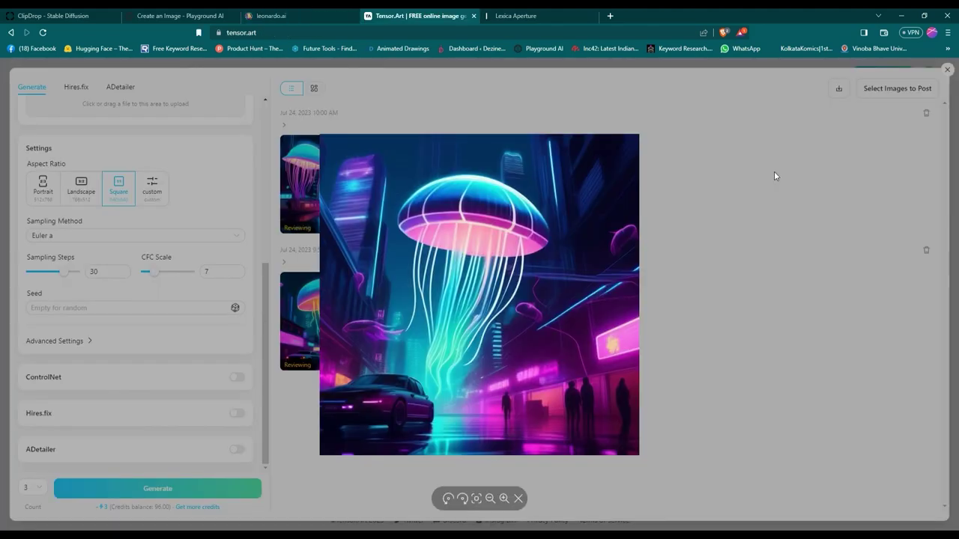
{"action": "key", "text": "ctrl+Tab"}
{"action": "key", "text": "ctrl+Tab"}
{"action": "key", "text": "ctrl+Tab"}
{"action": "scroll", "coordinate": [226, 148], "scroll_direction": "up", "scroll_amount": 2}
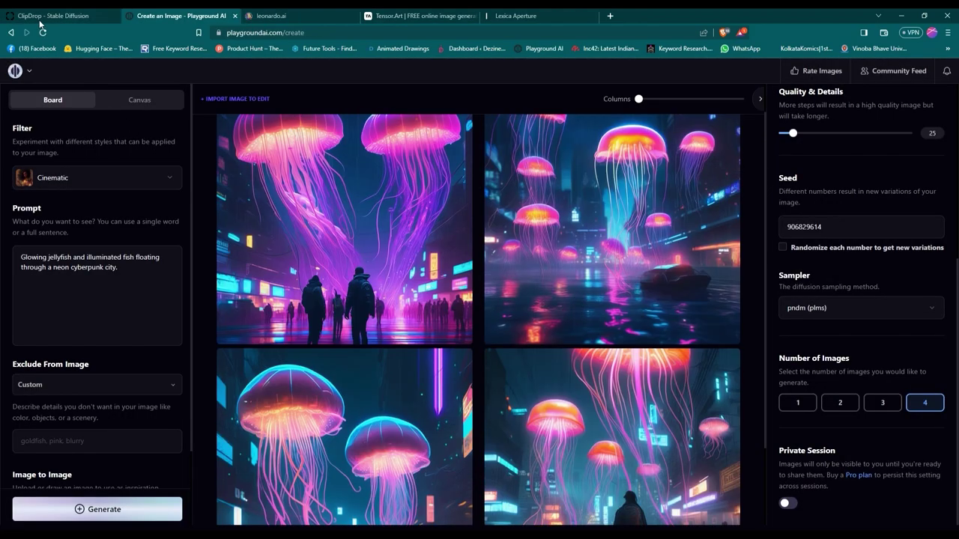
{"action": "key", "text": "ctrl+Tab"}
{"action": "left_click", "coordinate": [632, 93]}
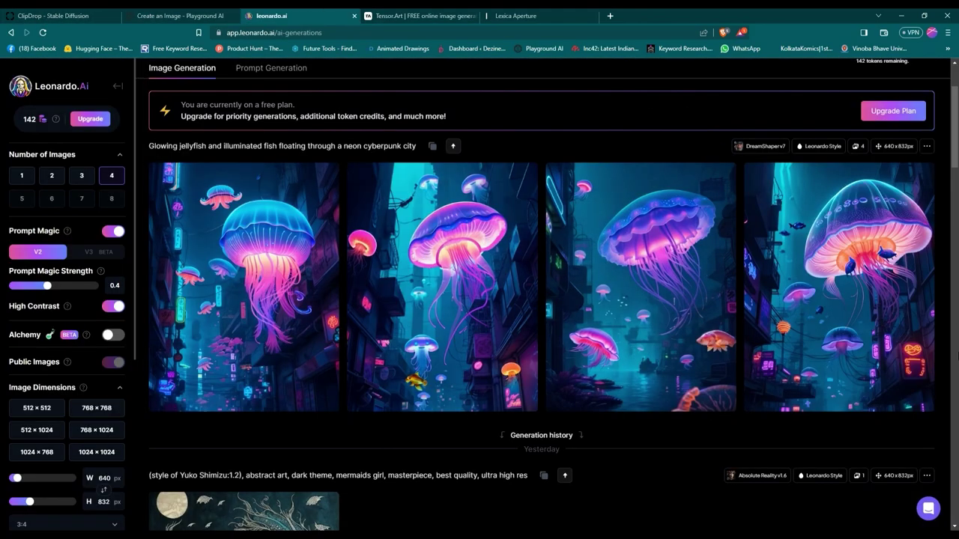